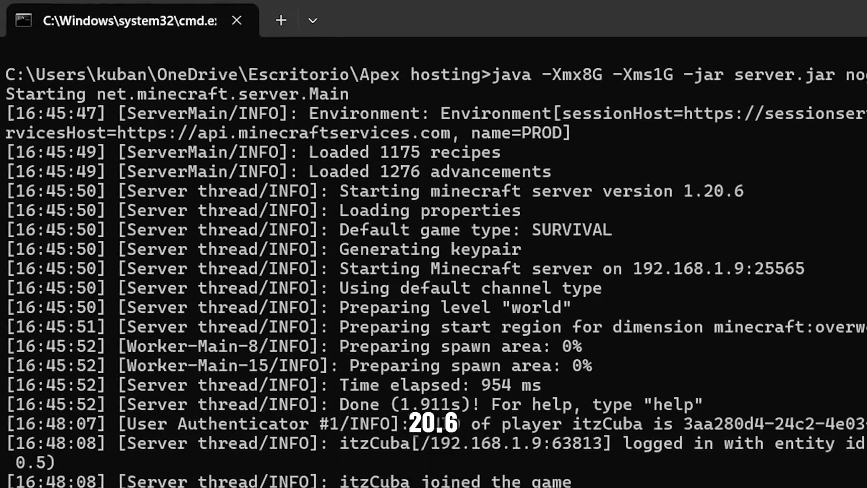
# Kick the connected player from the running Minecraft server with the kick command.
pyautogui.write('kick itz')
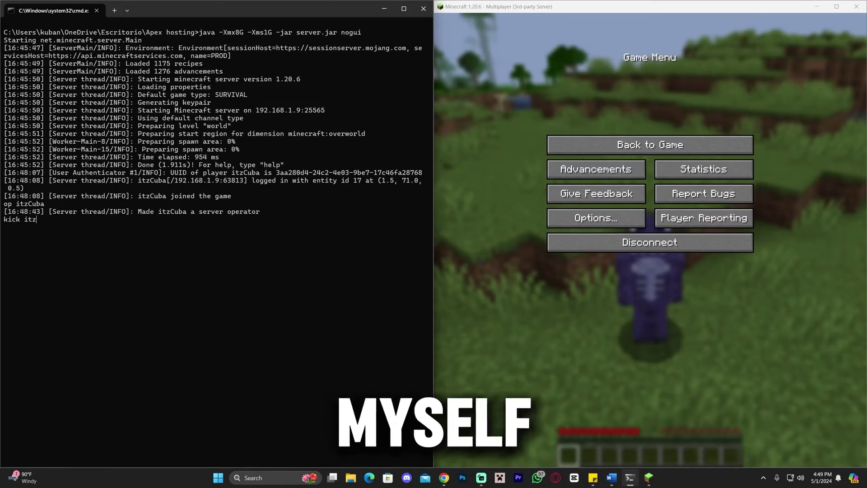
pyautogui.write('cuba')
pyautogui.press('Return')
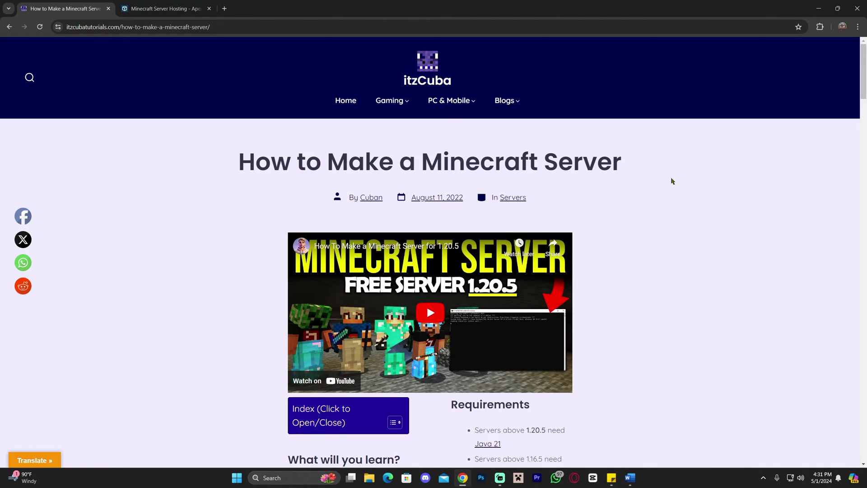
pyautogui.scroll(-12, 645, 156)
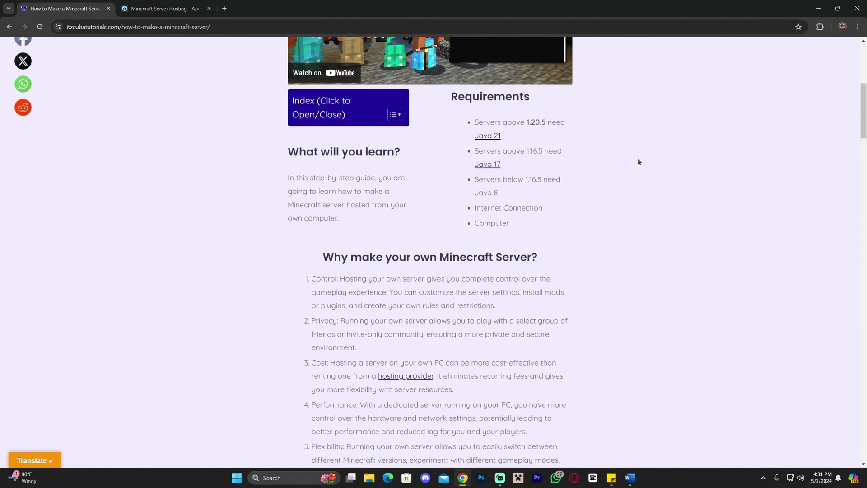
pyautogui.scroll(-4, 647, 145)
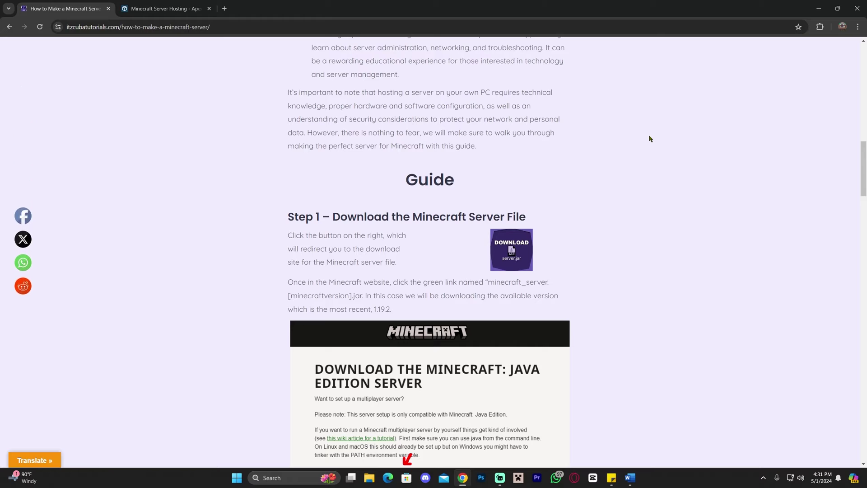
pyautogui.scroll(-1, 650, 137)
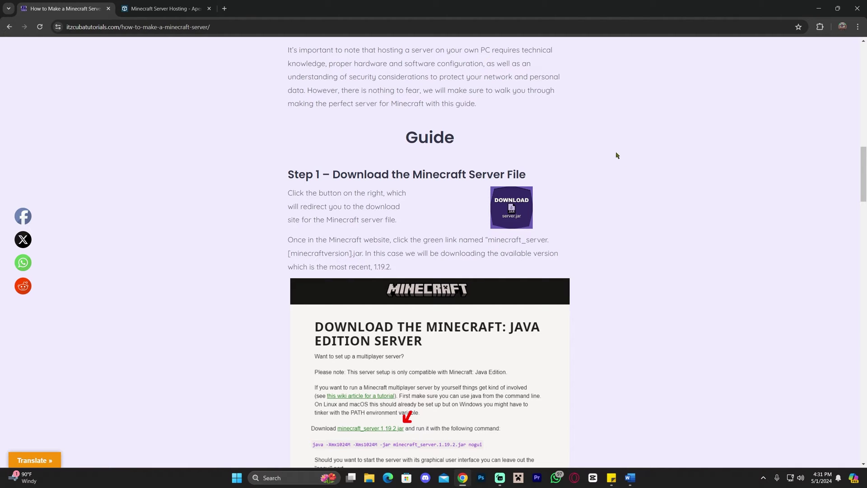
pyautogui.scroll(13, 585, 172)
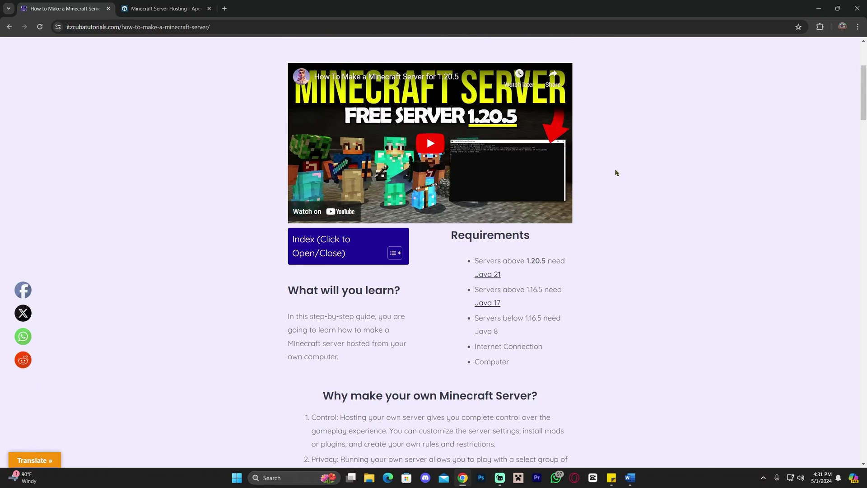
pyautogui.scroll(-7, 615, 172)
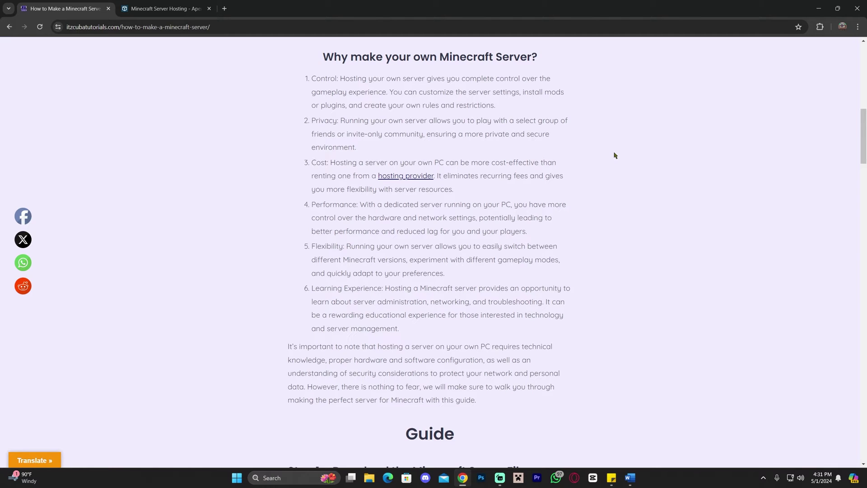
pyautogui.scroll(9, 618, 177)
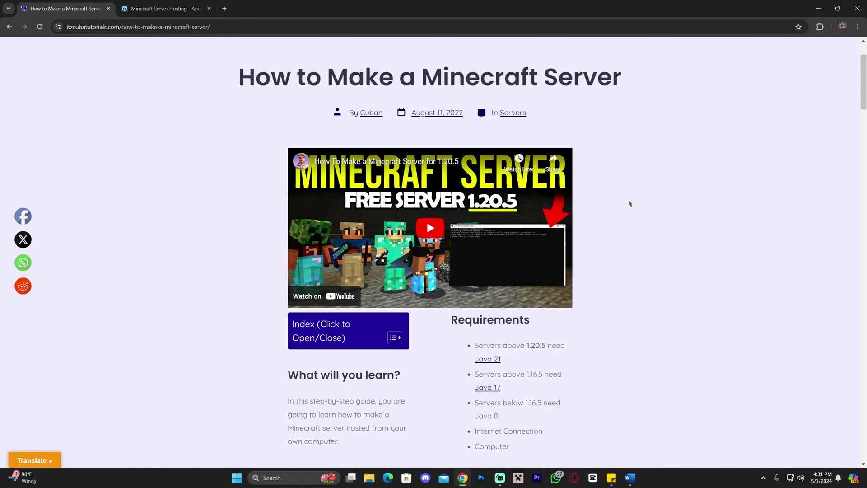
pyautogui.scroll(-2, 641, 211)
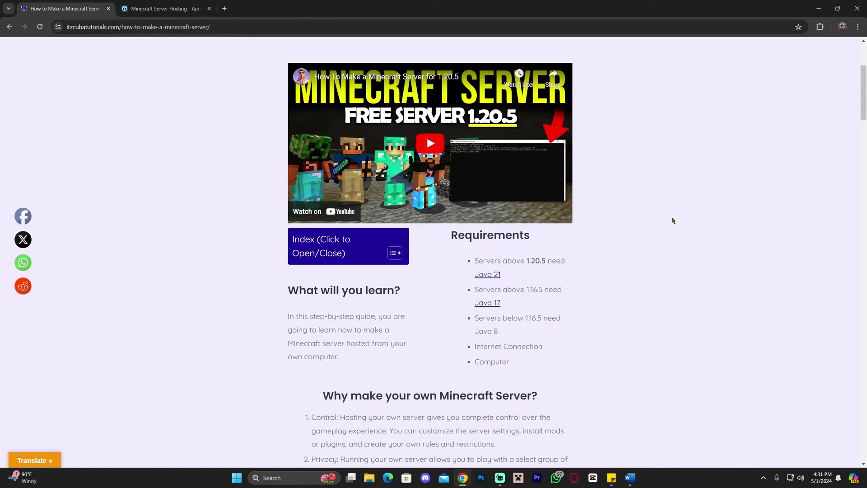
pyautogui.scroll(4, 659, 218)
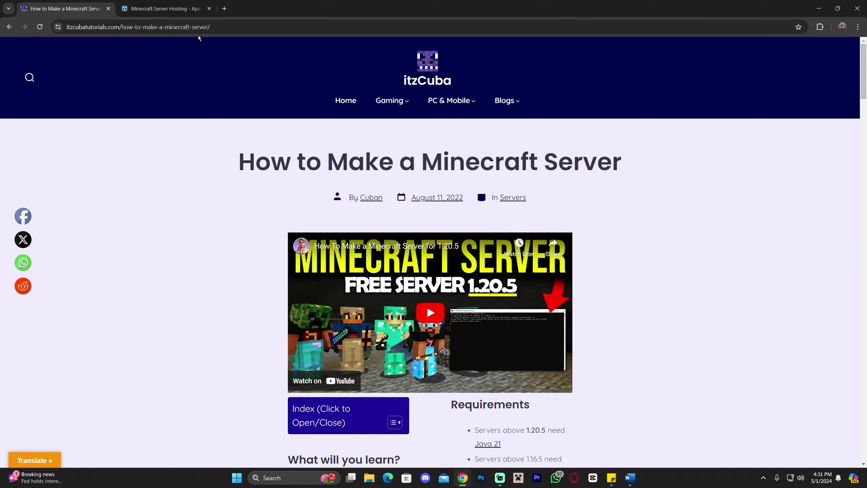
# On the Apex hosting page, copy the server IP, paste it as a saved server address, and connect.
pyautogui.click(165, 8)
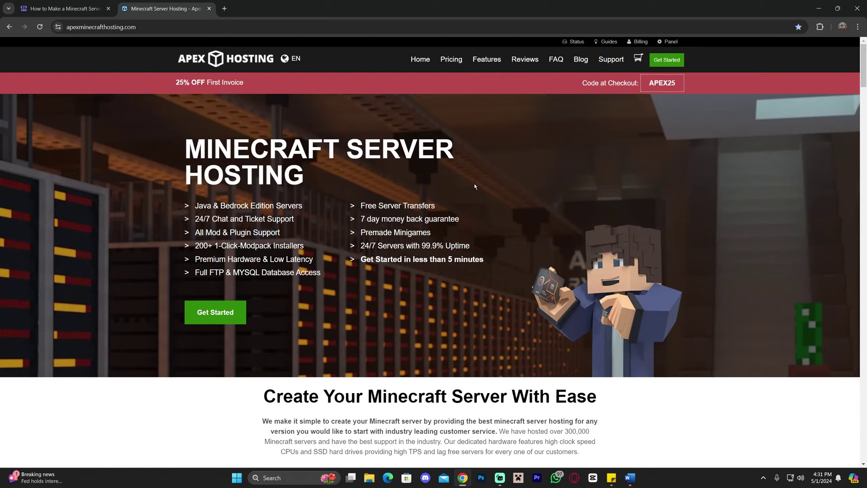
pyautogui.scroll(-5, 474, 185)
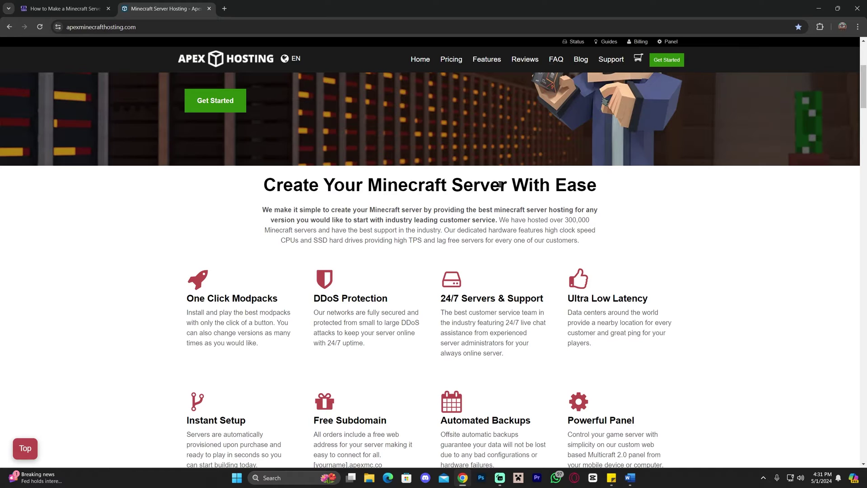
pyautogui.scroll(-2, 500, 184)
pyautogui.scroll(7, 467, 180)
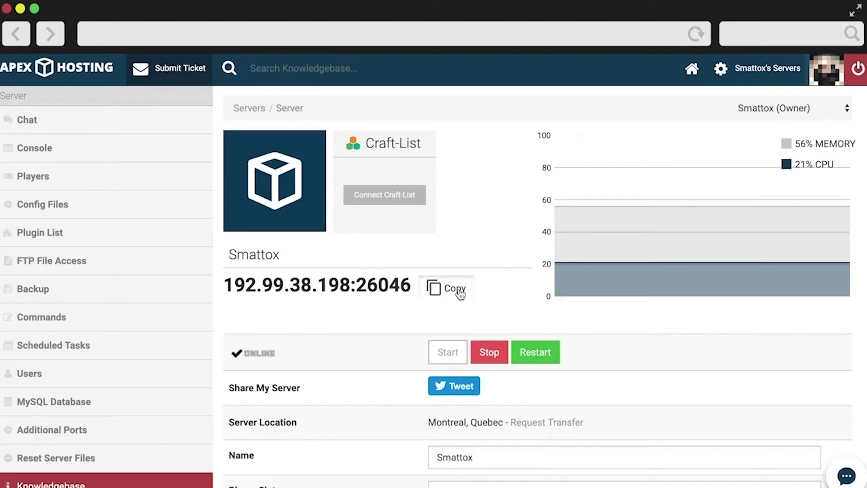
pyautogui.click(458, 291)
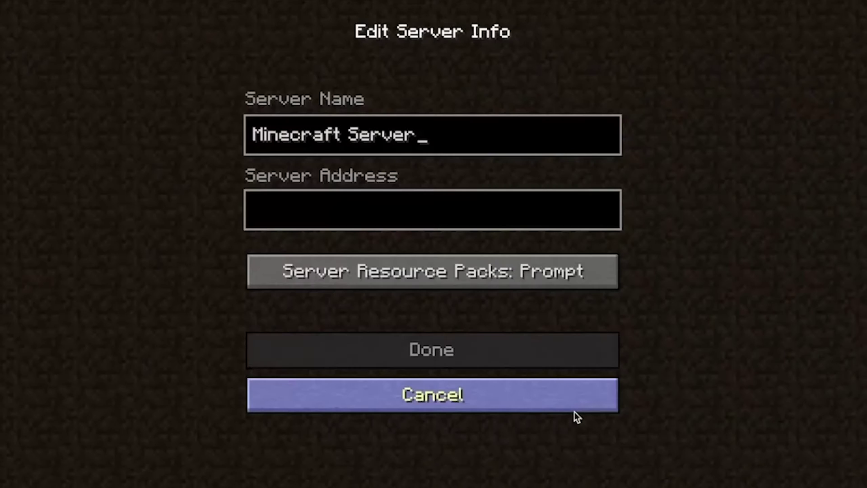
pyautogui.click(509, 221)
pyautogui.hotkey('ctrl', 'v')
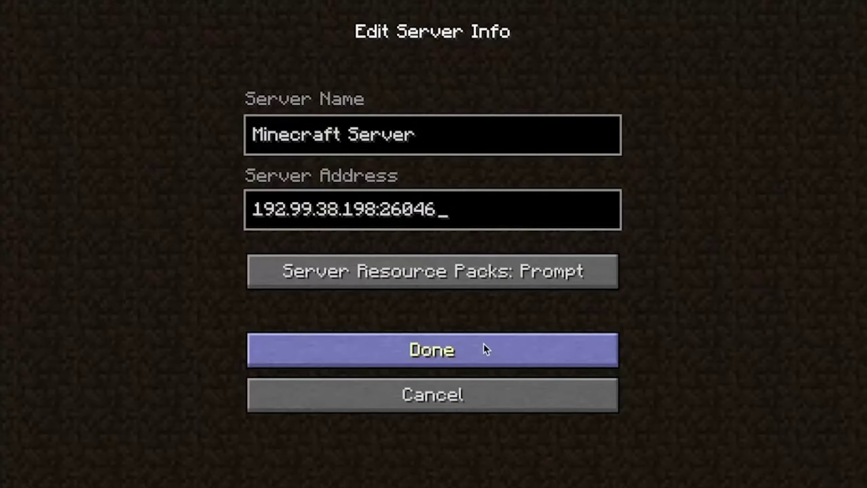
pyautogui.click(483, 343)
pyautogui.doubleClick(542, 80)
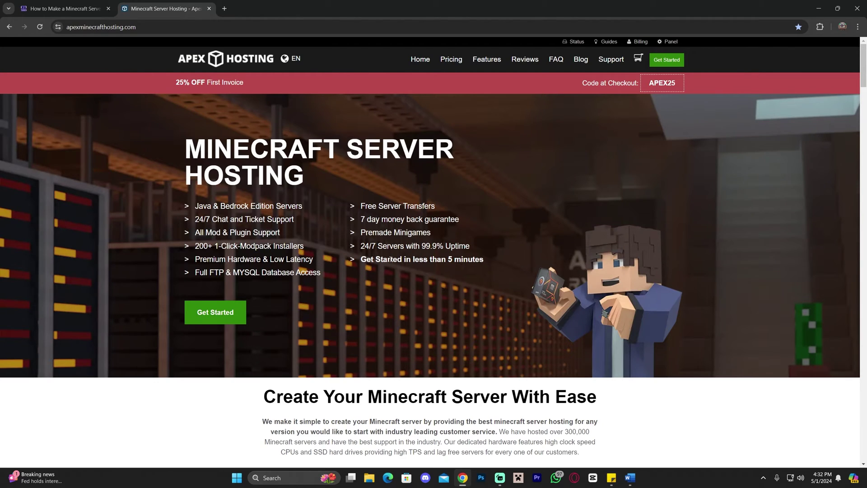
# Review the feature list, server location cities and 25% OFF banner, then close the Apex Hosting tab.
pyautogui.moveTo(390, 260); pyautogui.dragTo(483, 259)
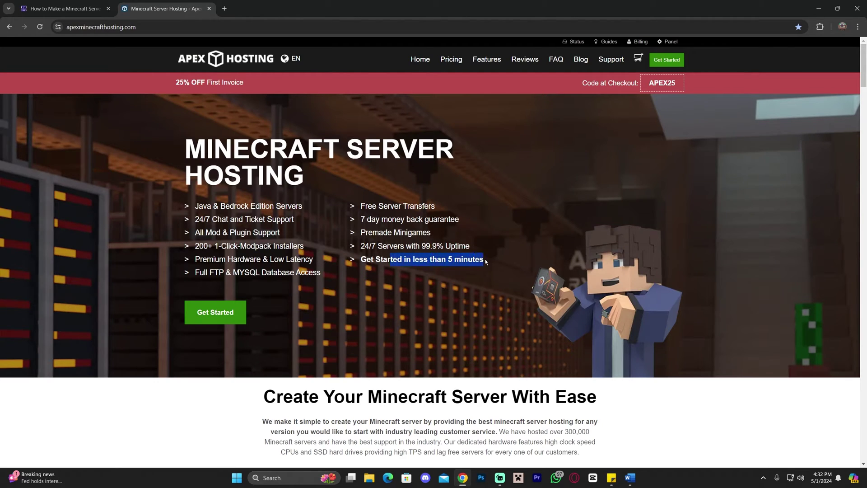
pyautogui.click(487, 261)
pyautogui.scroll(-15, 497, 253)
pyautogui.scroll(-20, 519, 246)
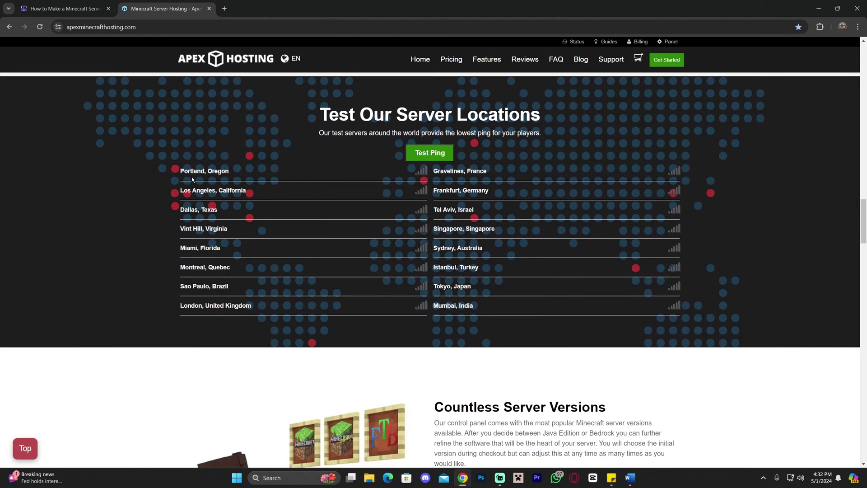
pyautogui.moveTo(192, 179); pyautogui.dragTo(487, 293)
pyautogui.click(262, 281)
pyautogui.moveTo(553, 309); pyautogui.dragTo(562, 242)
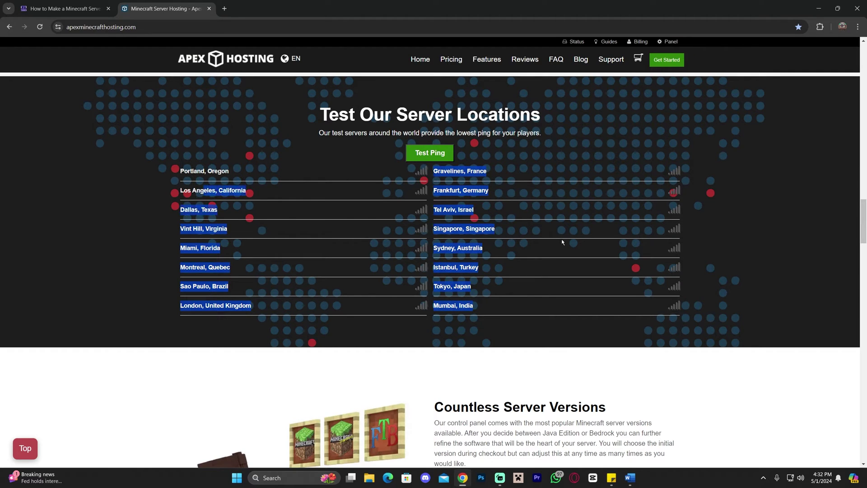
pyautogui.scroll(15, 648, 271)
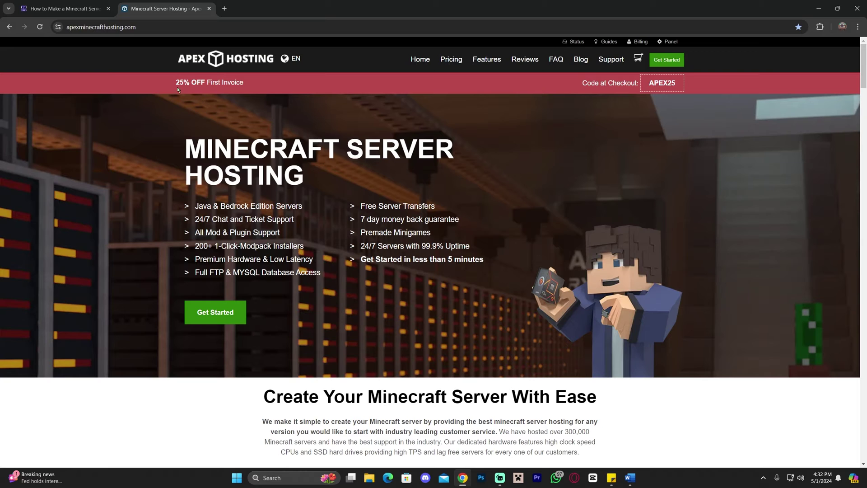
pyautogui.moveTo(178, 90); pyautogui.dragTo(244, 84)
pyautogui.click(326, 145)
pyautogui.hotkey('ctrl', 'w')
# Open the Step 1 DOWNLOAD server.jar link to minecraft.net in a new tab, staying on the tutorial.
pyautogui.scroll(-15, 609, 182)
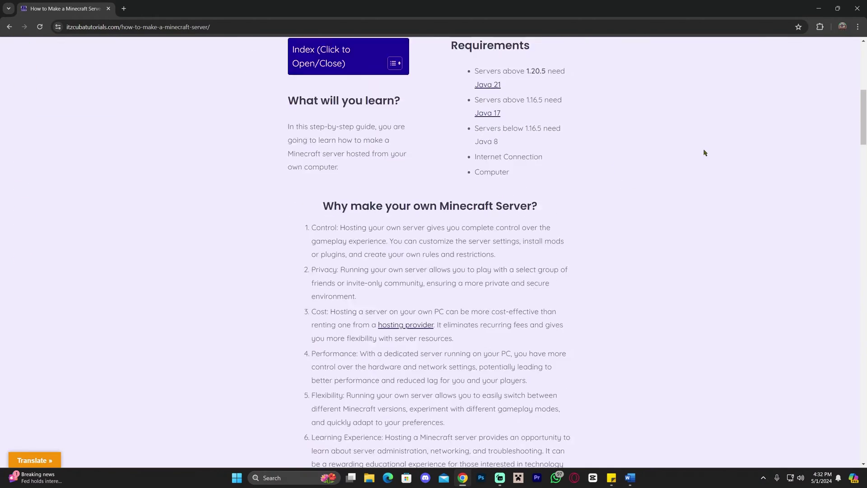
pyautogui.scroll(15, 648, 203)
pyautogui.scroll(-15, 632, 204)
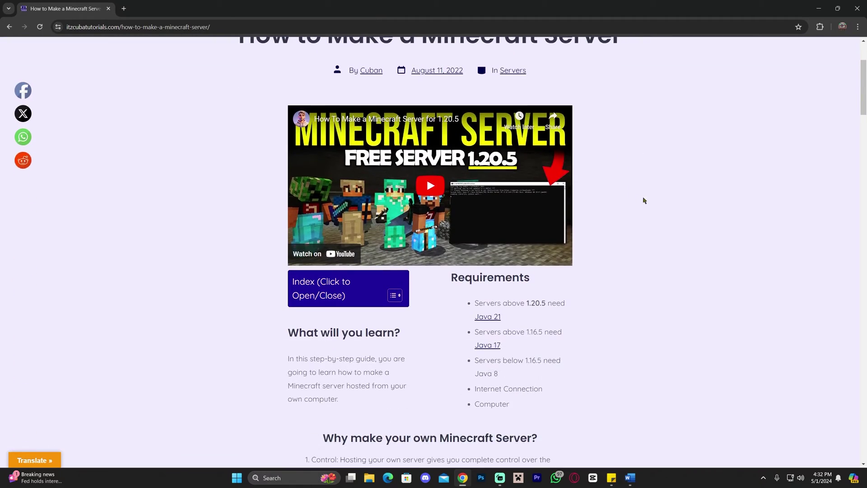
pyautogui.scroll(-2, 651, 193)
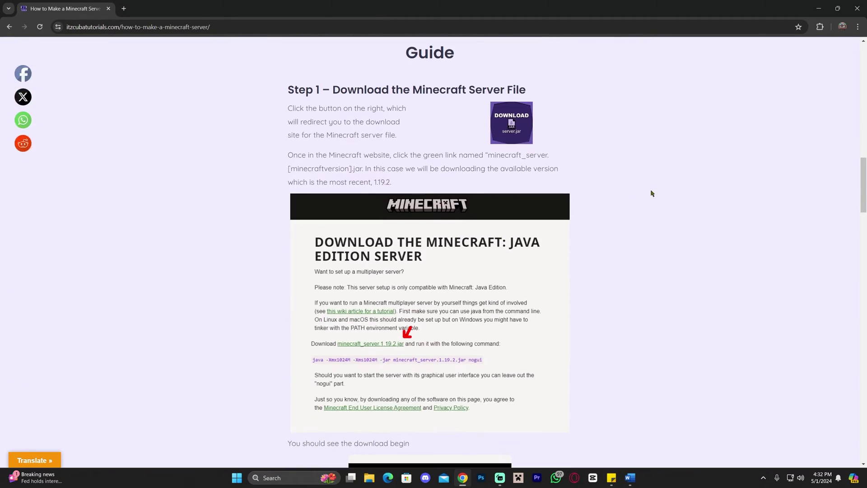
pyautogui.scroll(10, 651, 190)
pyautogui.scroll(3, 658, 188)
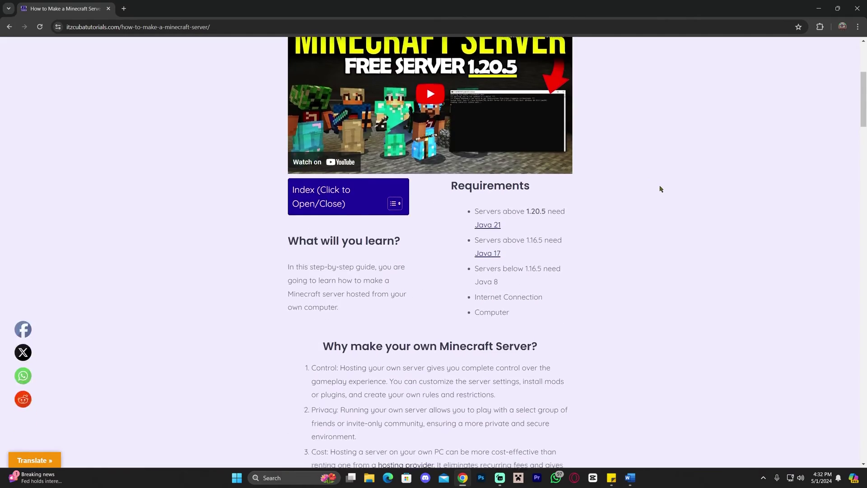
pyautogui.scroll(-12, 648, 188)
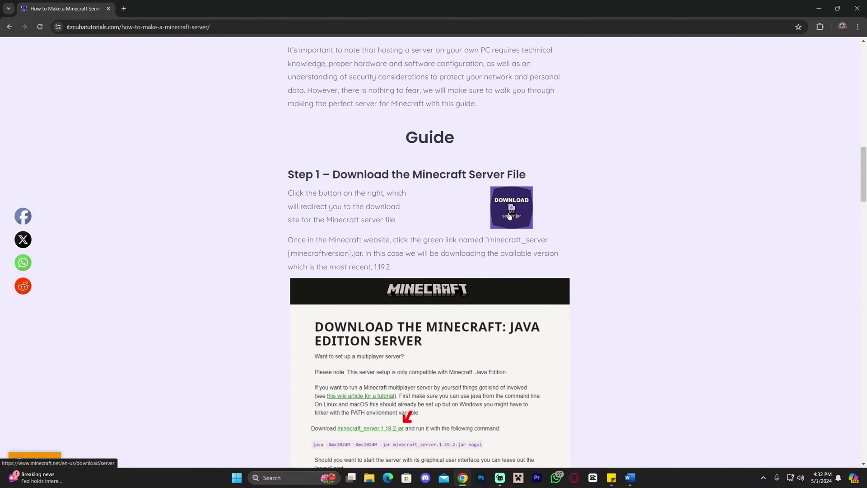
pyautogui.click(508, 218)
pyautogui.hotkey('ctrl', 'shift', 'Tab')
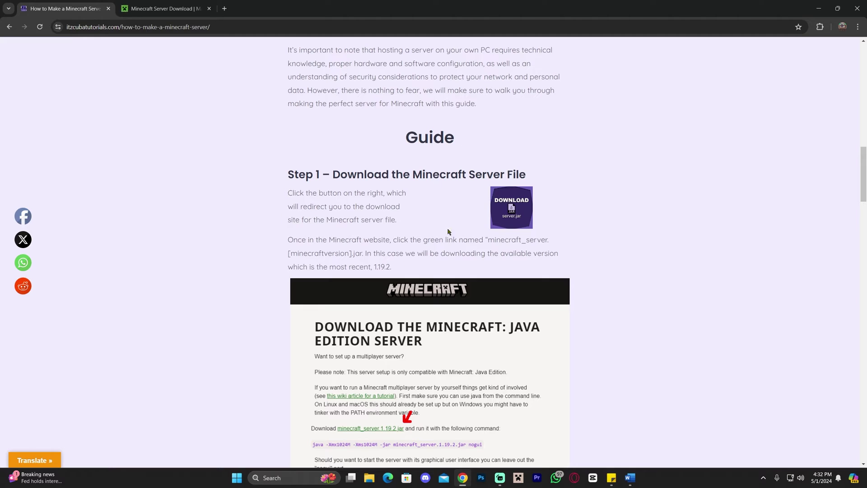
pyautogui.scroll(7, 561, 248)
# Download minecraft_server.1.20.6.jar from the Minecraft server page, saving it as server (3).jar.
pyautogui.click(158, 8)
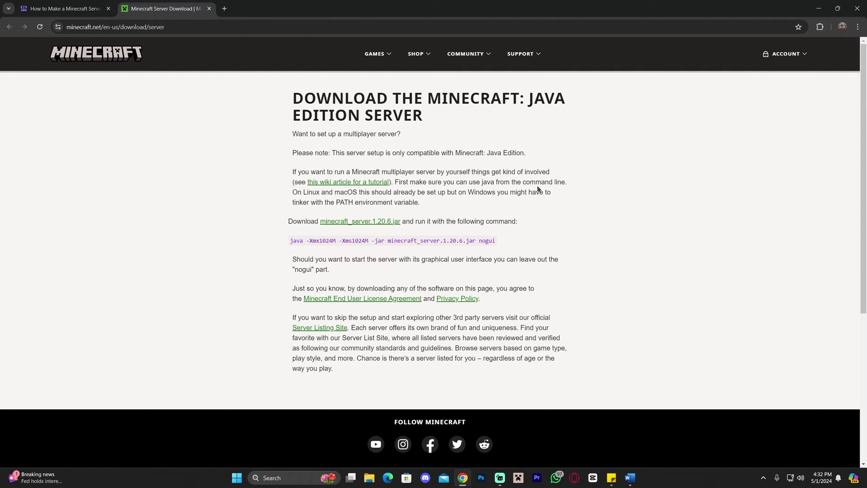
pyautogui.moveTo(288, 220); pyautogui.dragTo(501, 221)
pyautogui.click(448, 221)
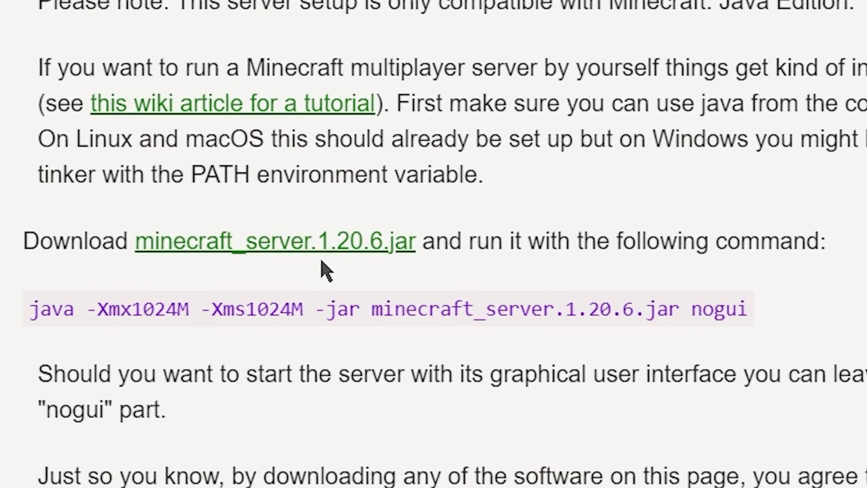
pyautogui.click(267, 249)
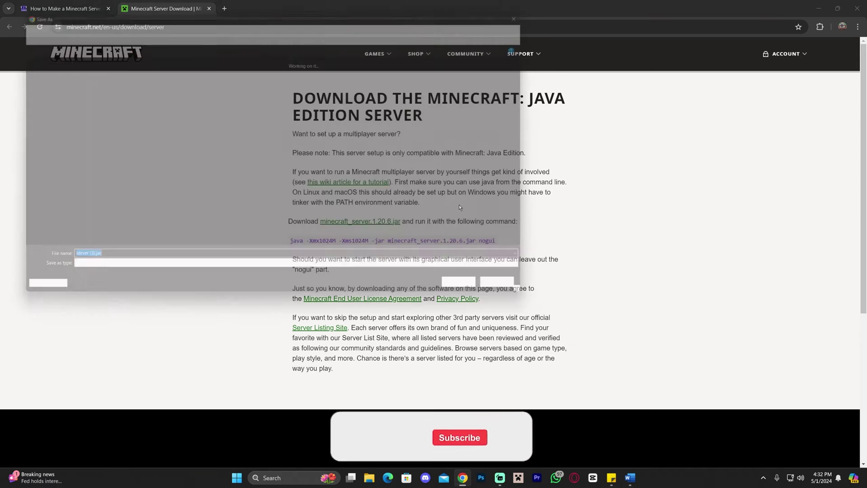
pyautogui.press('Return')
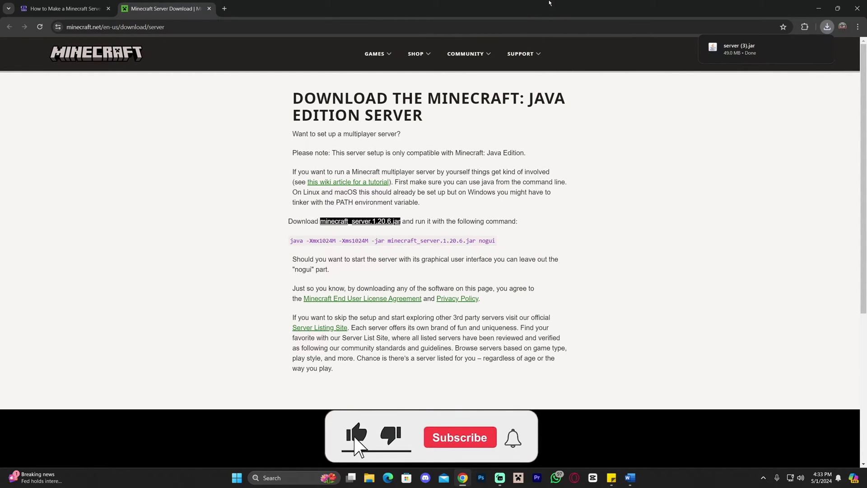
# Shrink Chrome and drag server (3).jar from the recent downloads list onto the desktop.
pyautogui.doubleClick(549, 2)
pyautogui.moveTo(736, 18); pyautogui.dragTo(471, 171)
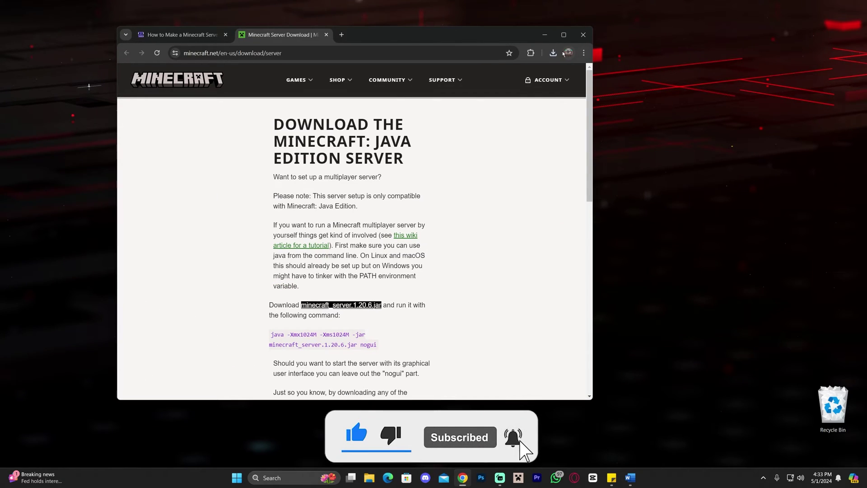
pyautogui.click(552, 53)
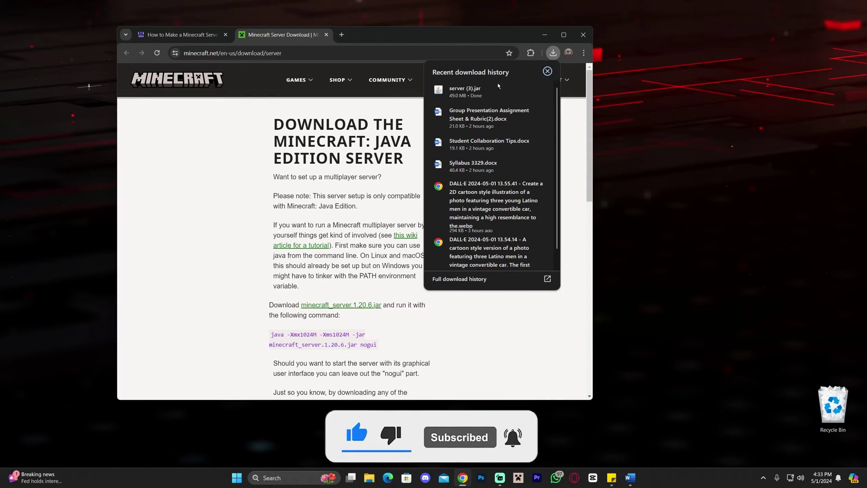
pyautogui.moveTo(498, 85); pyautogui.dragTo(652, 91)
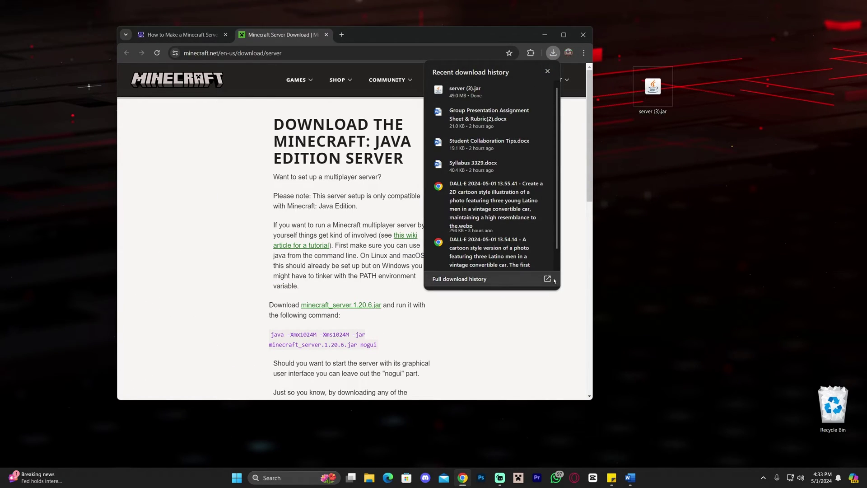
pyautogui.click(540, 44)
# Move server (3).jar toward the desktop centre and bring Chrome back on screen.
pyautogui.click(544, 35)
pyautogui.moveTo(798, 45); pyautogui.dragTo(623, 126)
pyautogui.moveTo(650, 90); pyautogui.dragTo(382, 213)
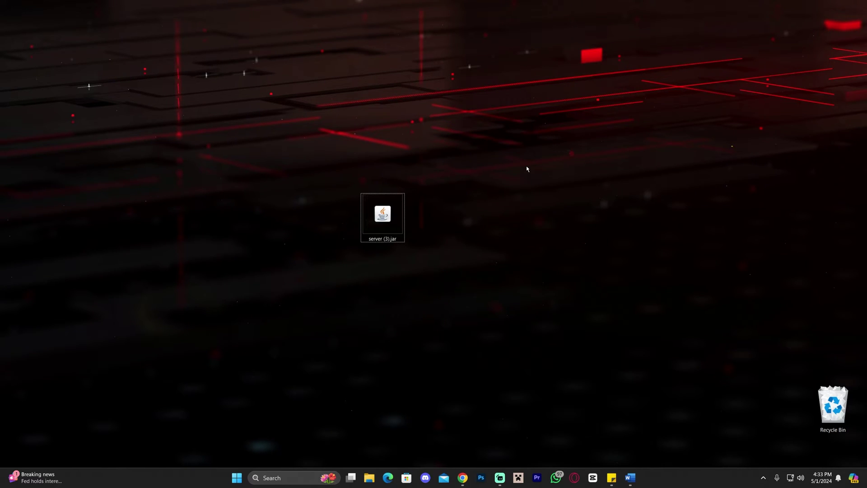
pyautogui.click(463, 477)
# Maximize Chrome and switch to the Minecraft server tutorial tab.
pyautogui.moveTo(361, 33); pyautogui.dragTo(63, 4)
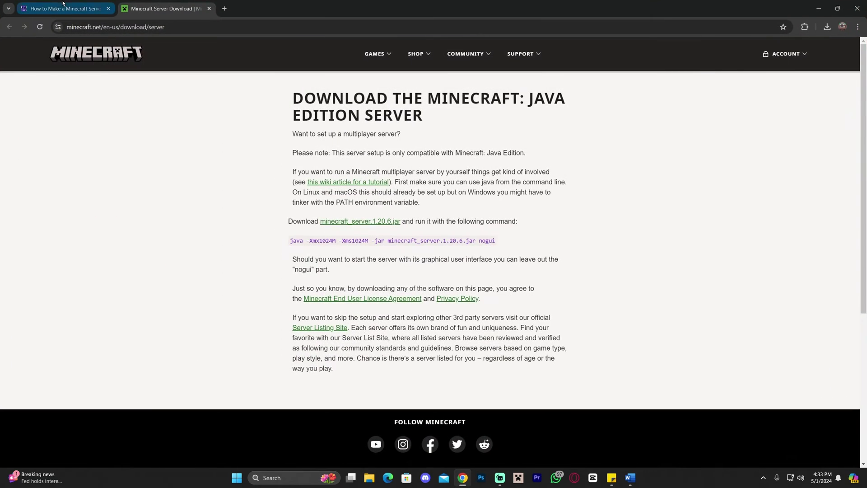
pyautogui.click(63, 4)
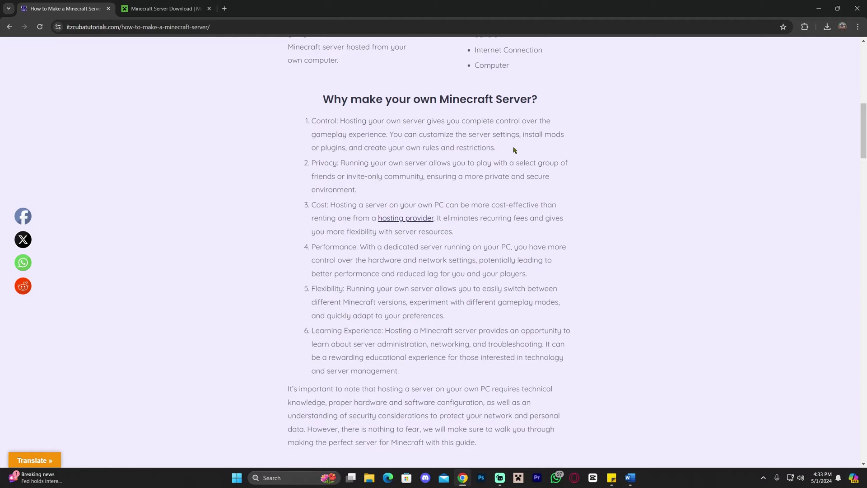
pyautogui.scroll(5, 513, 157)
pyautogui.scroll(3, 605, 234)
pyautogui.scroll(-3, 578, 271)
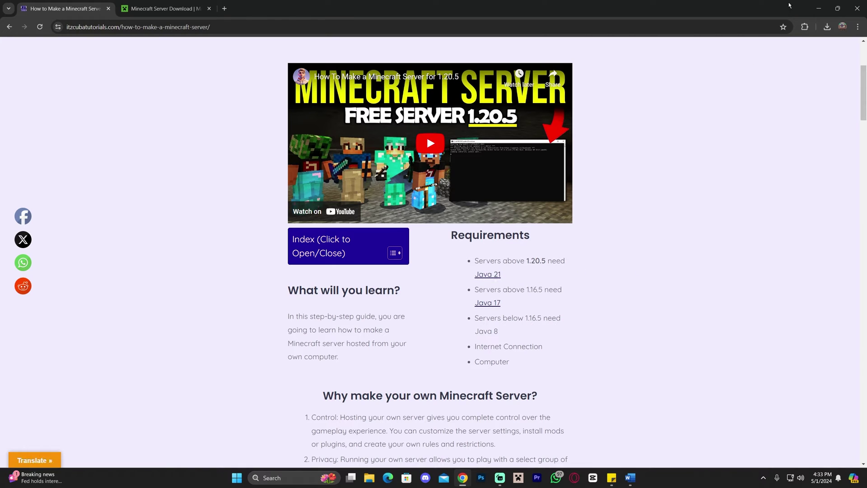
pyautogui.click(818, 8)
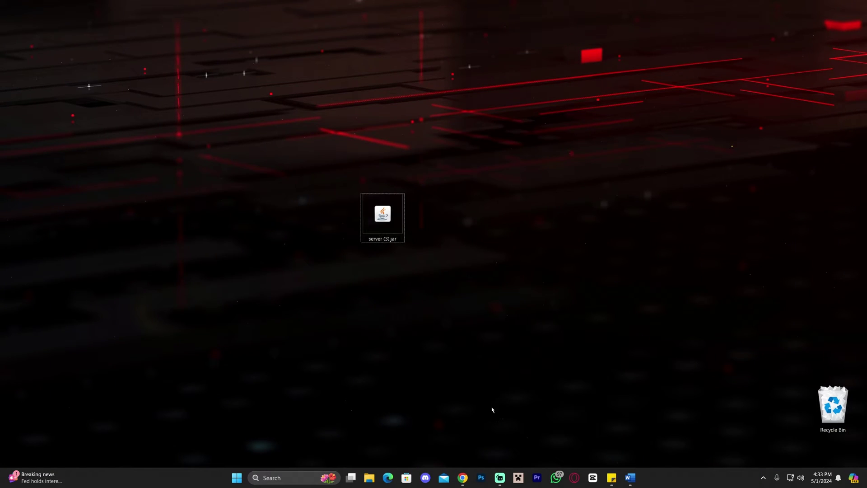
pyautogui.click(462, 477)
# Locate the Requirements section stating servers above 1.20.5 need Java 21.
pyautogui.moveTo(564, 291); pyautogui.dragTo(476, 259)
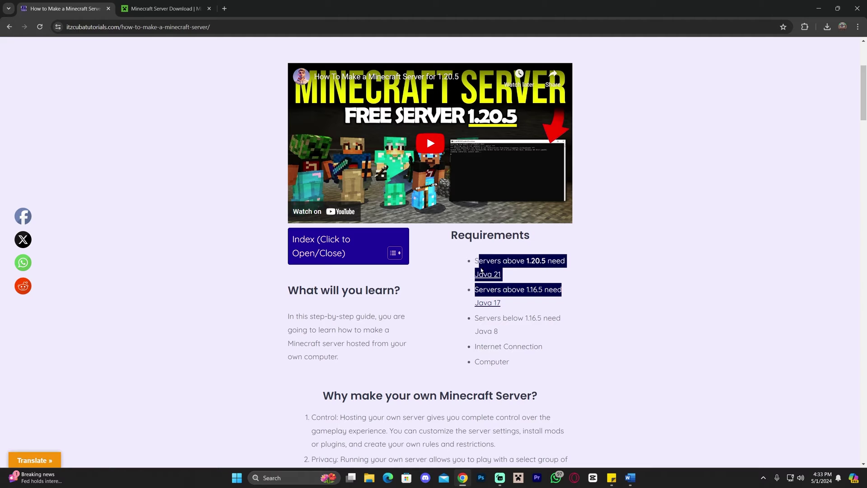
pyautogui.click(549, 285)
pyautogui.scroll(3, 535, 278)
pyautogui.scroll(1, 534, 278)
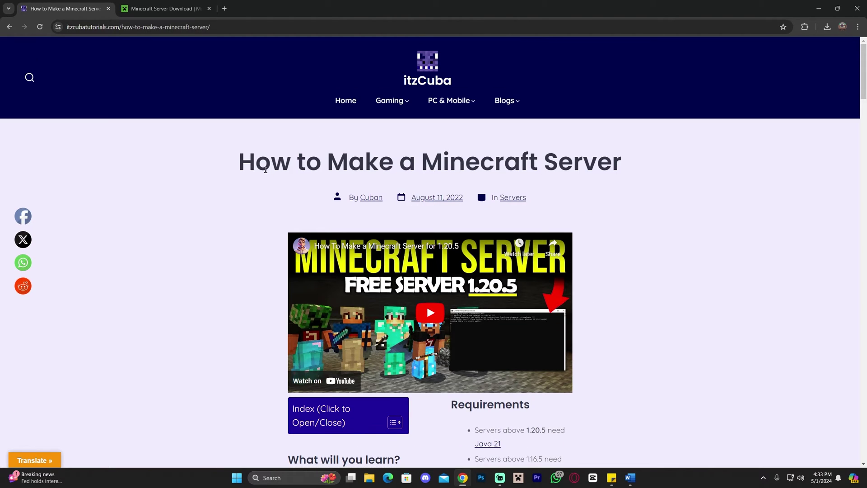
pyautogui.moveTo(264, 162); pyautogui.dragTo(420, 163)
pyautogui.click(571, 154)
pyautogui.scroll(-3, 648, 195)
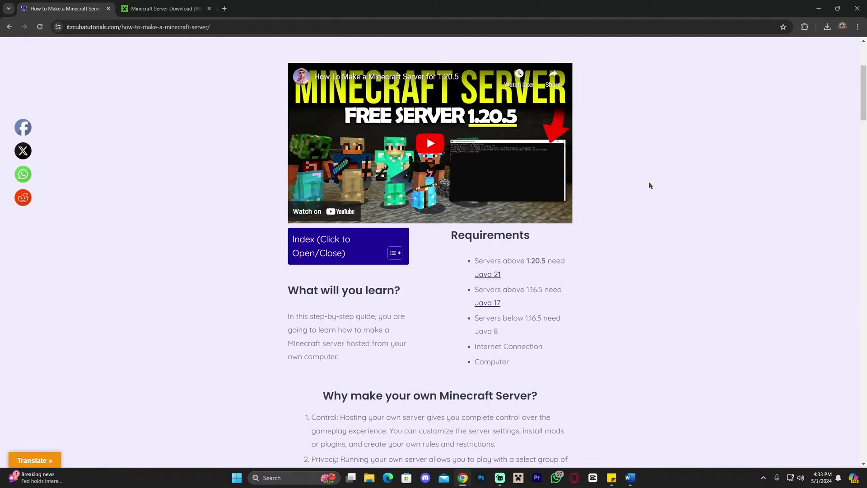
pyautogui.moveTo(452, 238); pyautogui.dragTo(508, 237)
# From Oracle's JDK 21 Windows downloads, save the x64 Installer .exe.
pyautogui.click(490, 277)
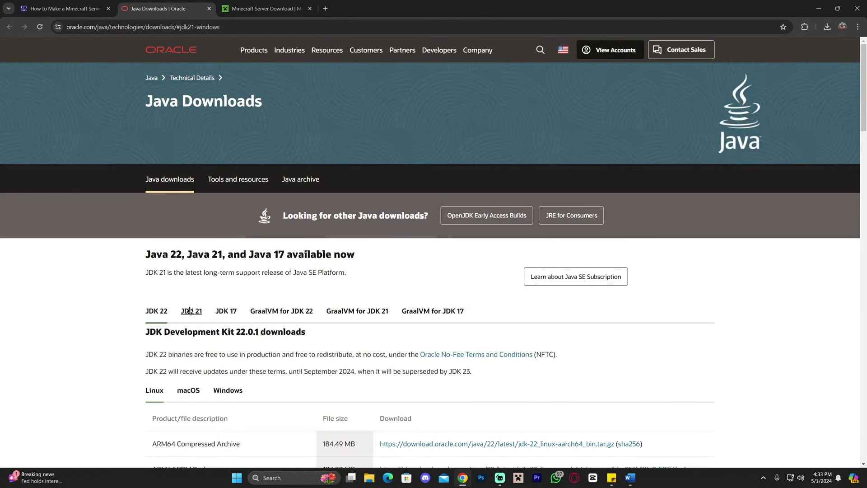
pyautogui.click(191, 313)
pyautogui.scroll(-5, 192, 315)
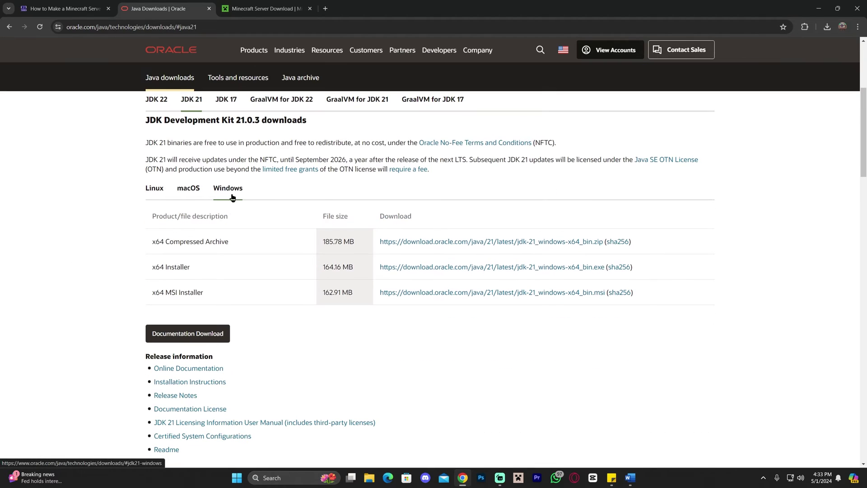
pyautogui.click(228, 195)
pyautogui.moveTo(200, 268); pyautogui.dragTo(149, 269)
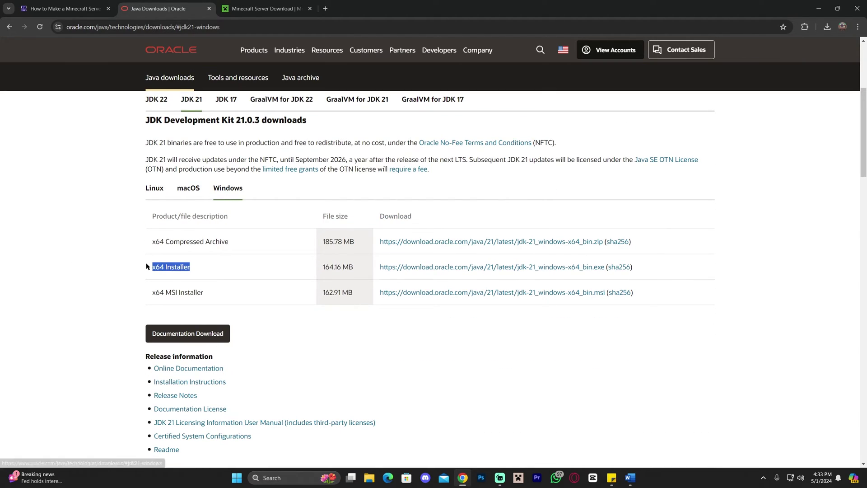
pyautogui.click(183, 267)
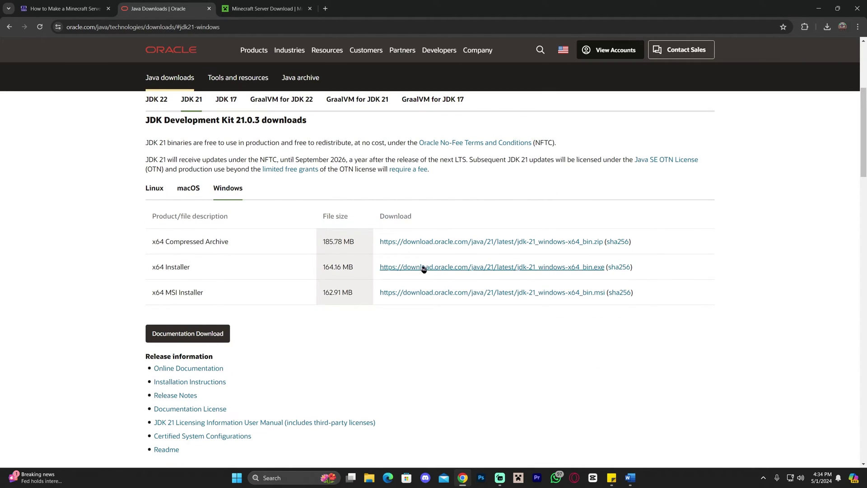
pyautogui.click(470, 271)
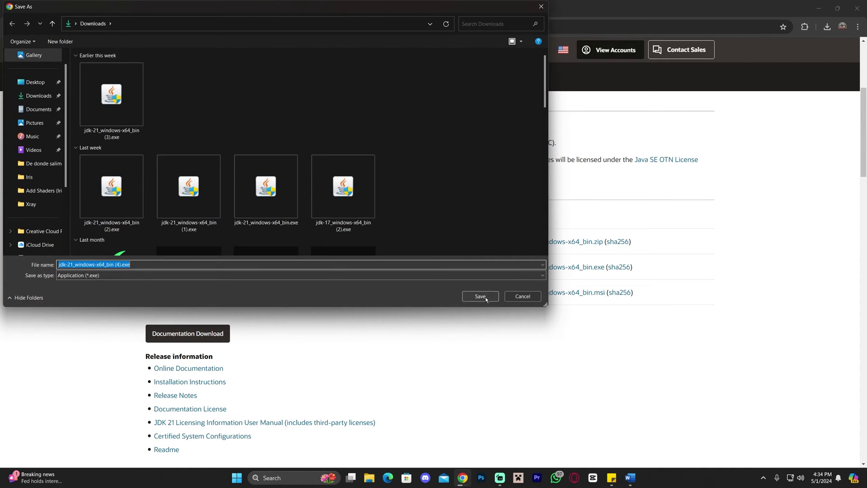
pyautogui.click(478, 295)
# Bring jdk-21_windows-x64_bin (4).exe onto the desktop beside server (3).jar.
pyautogui.moveTo(610, 3); pyautogui.dragTo(456, 90)
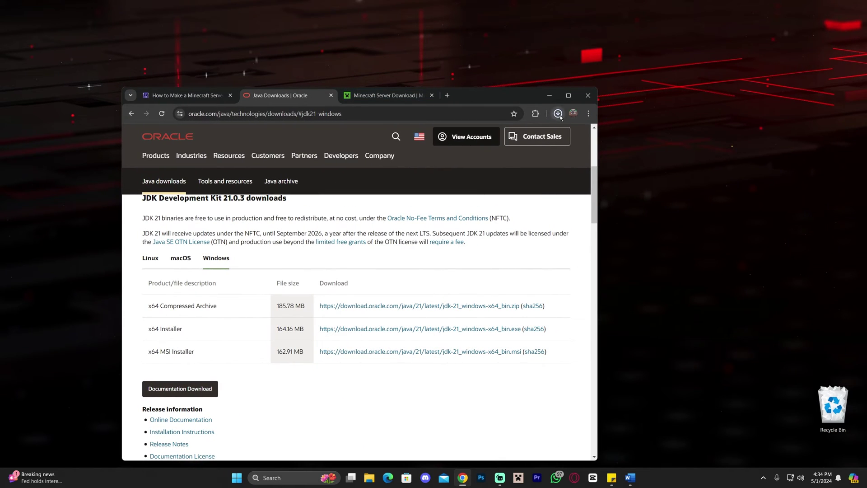
pyautogui.click(558, 113)
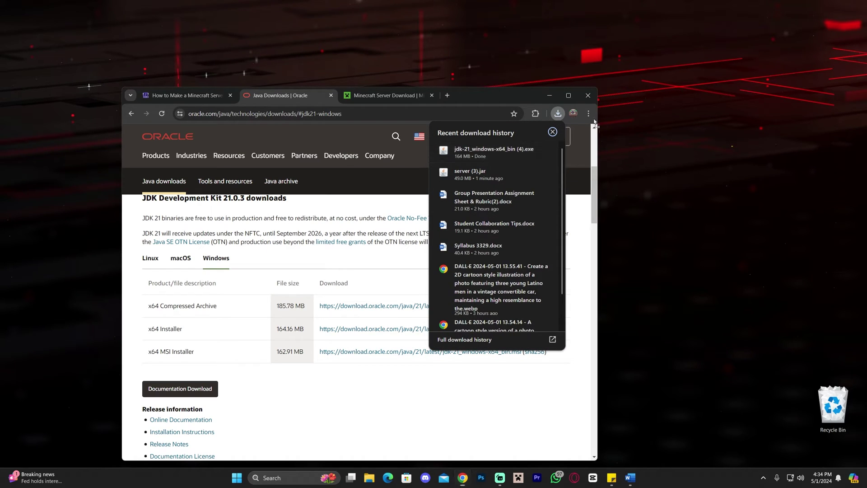
pyautogui.press('super+d')
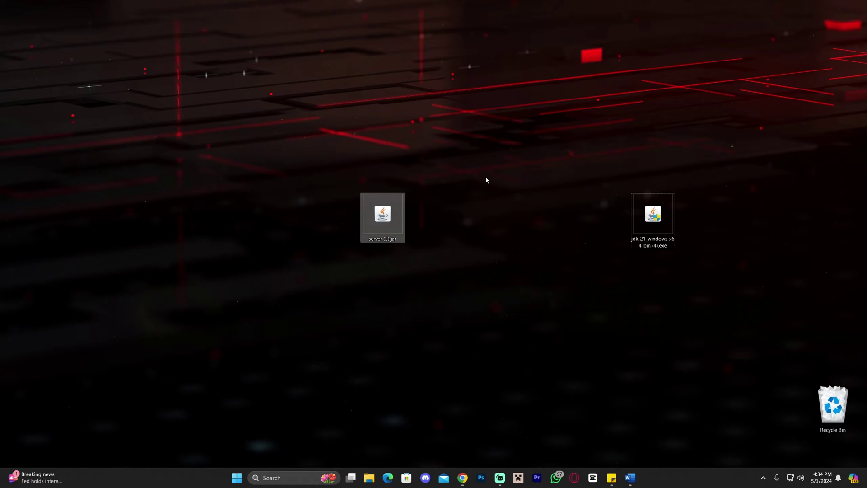
pyautogui.moveTo(610, 157); pyautogui.dragTo(682, 275)
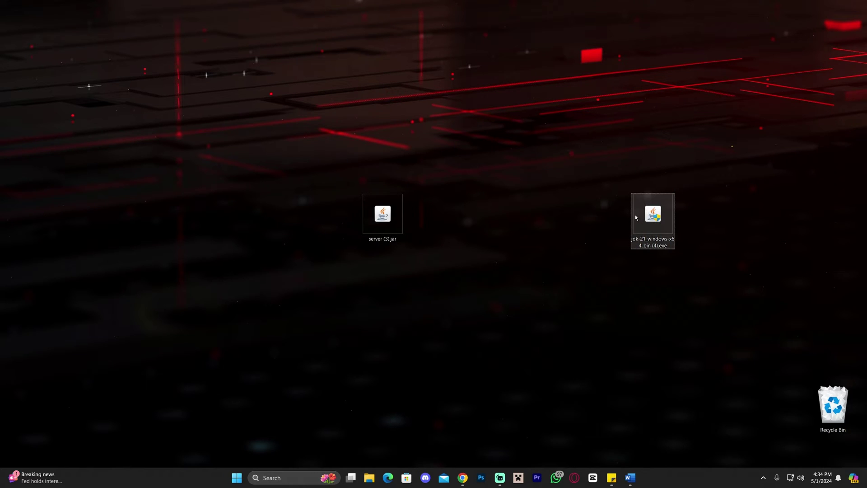
# Reinstall JDK 21.0.3 (64-bit) into the default C:\Program Files\Java\jdk-21\ folder.
pyautogui.doubleClick(663, 214)
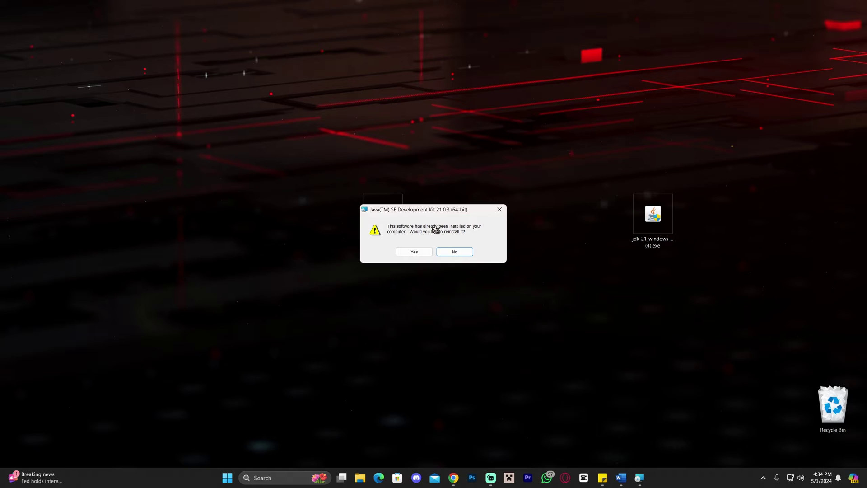
pyautogui.click(413, 252)
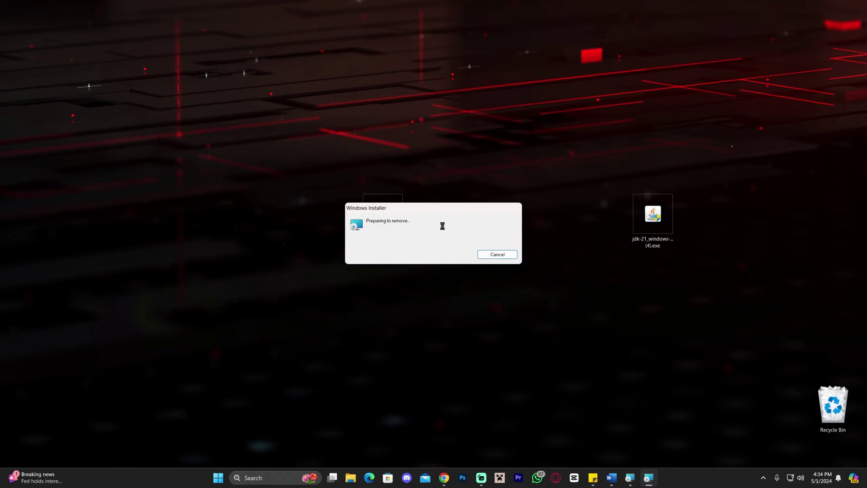
pyautogui.moveTo(387, 199); pyautogui.dragTo(387, 129)
pyautogui.click(465, 120)
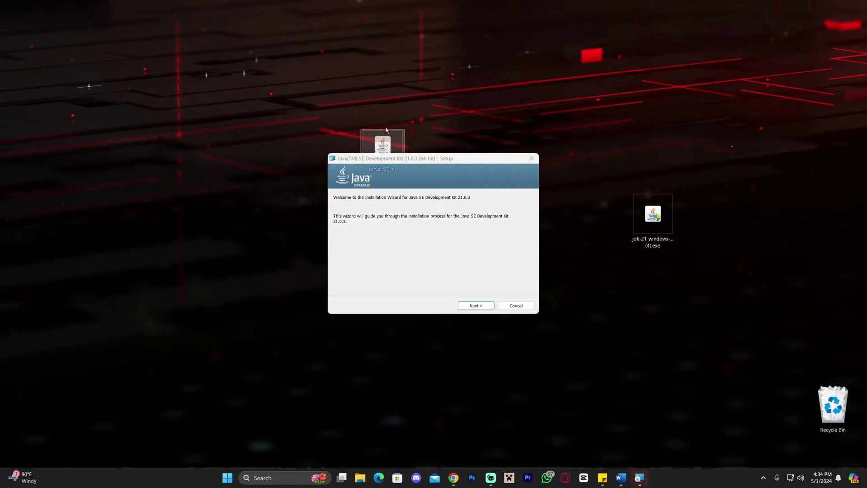
pyautogui.moveTo(383, 144); pyautogui.dragTo(383, 80)
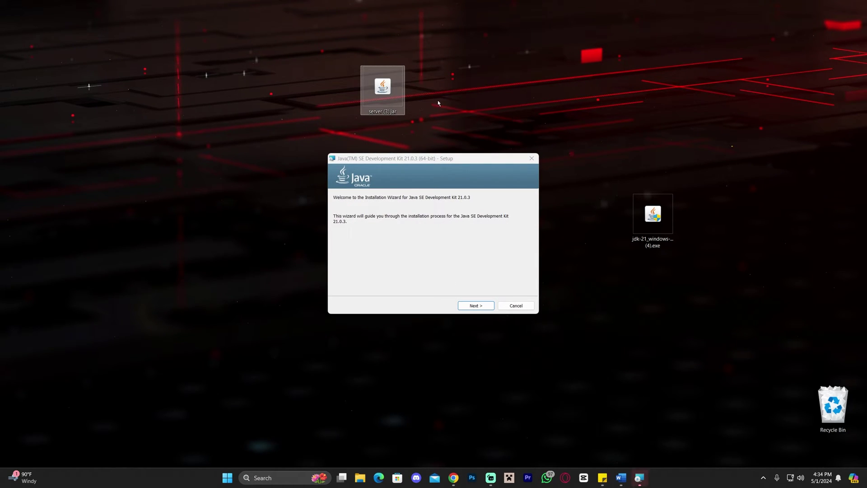
pyautogui.click(469, 304)
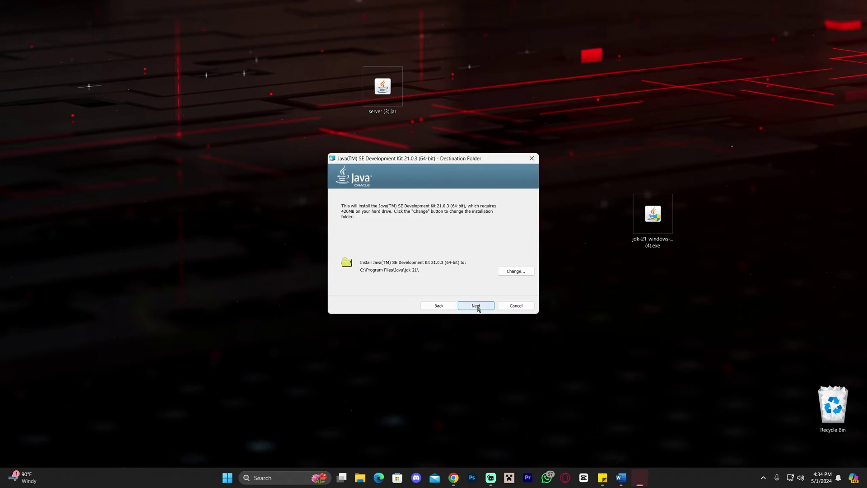
pyautogui.click(478, 305)
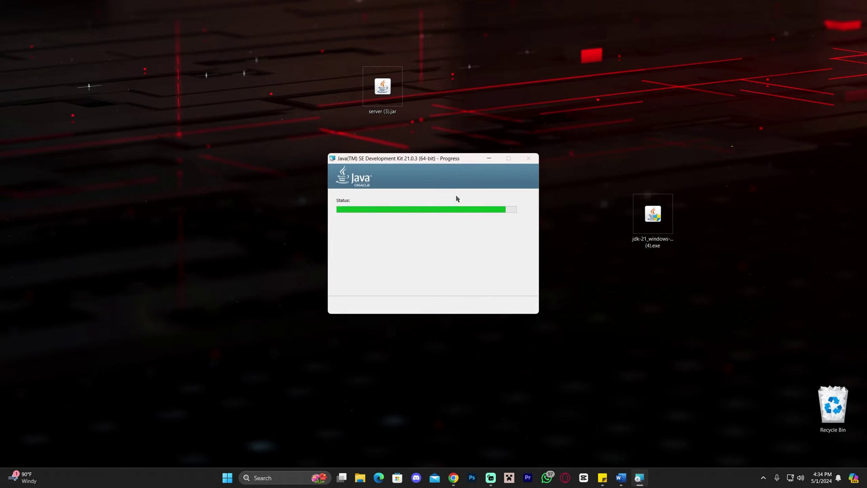
pyautogui.click(455, 93)
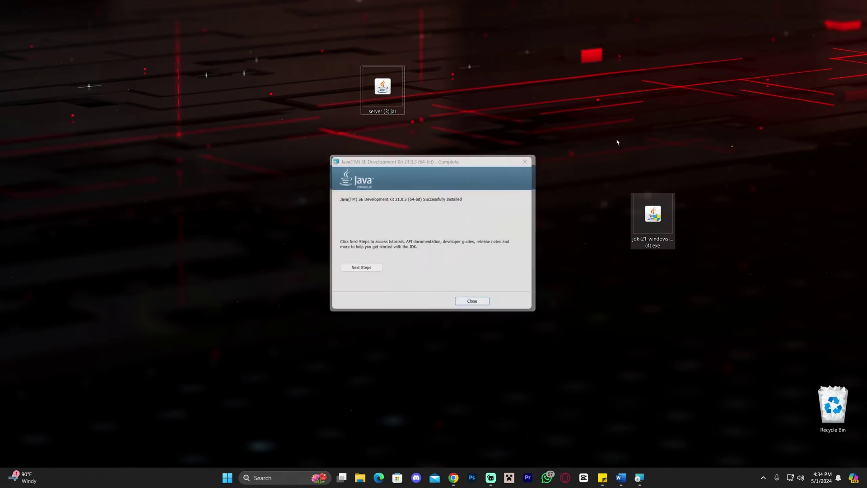
# Close the JDK installer, delete its exe from the desktop, and centre server (3).jar.
pyautogui.press('Return')
pyautogui.moveTo(616, 176); pyautogui.dragTo(676, 249)
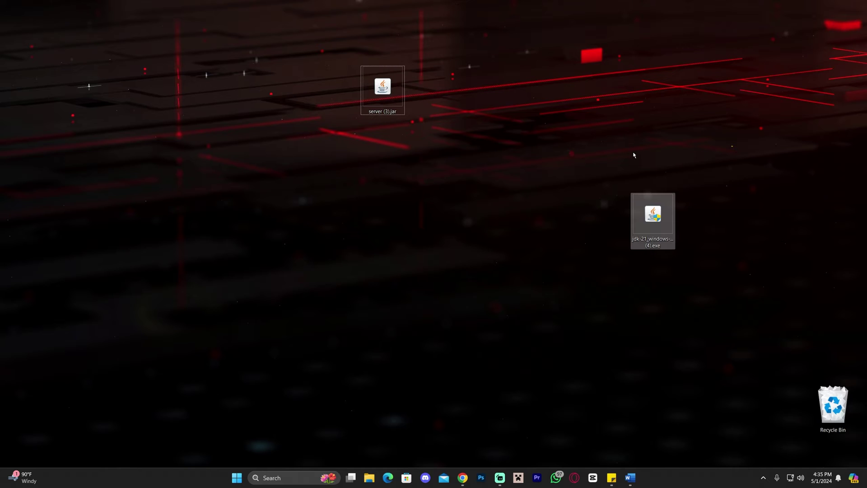
pyautogui.press('Delete')
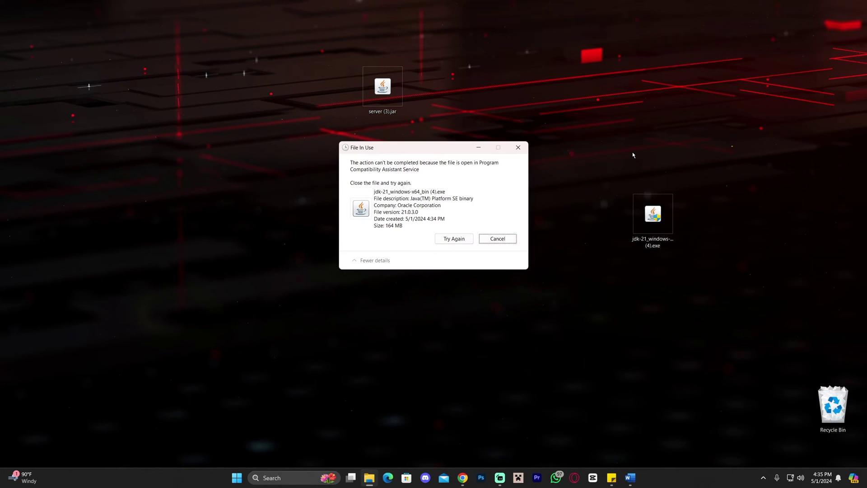
pyautogui.click(517, 147)
pyautogui.moveTo(613, 152); pyautogui.dragTo(665, 240)
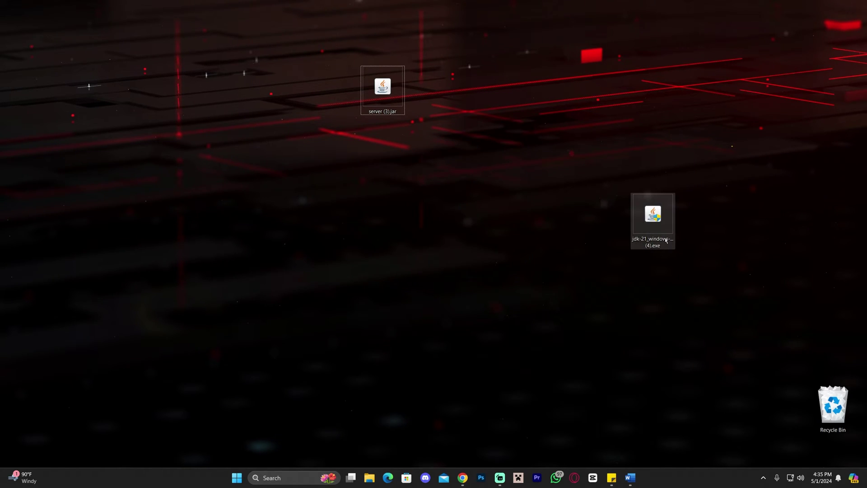
pyautogui.press('Delete')
pyautogui.moveTo(382, 88); pyautogui.dragTo(428, 214)
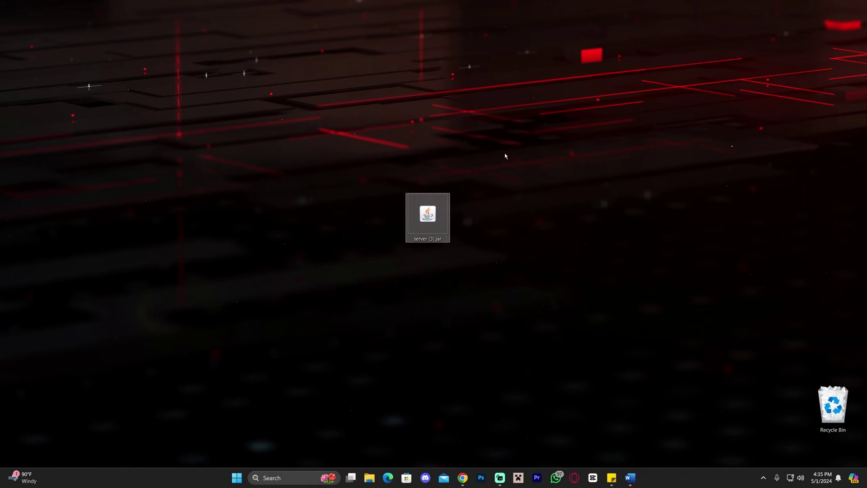
pyautogui.click(540, 233)
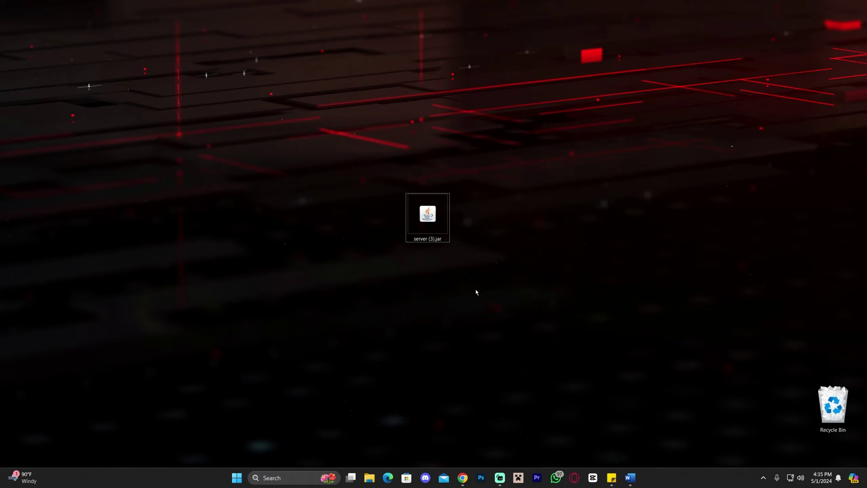
pyautogui.click(263, 479)
pyautogui.write('add')
pyautogui.click(320, 216)
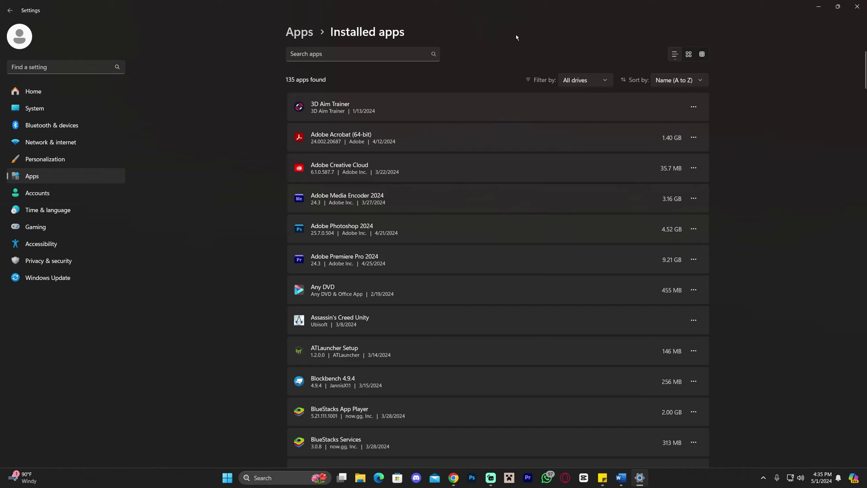
pyautogui.click(351, 53)
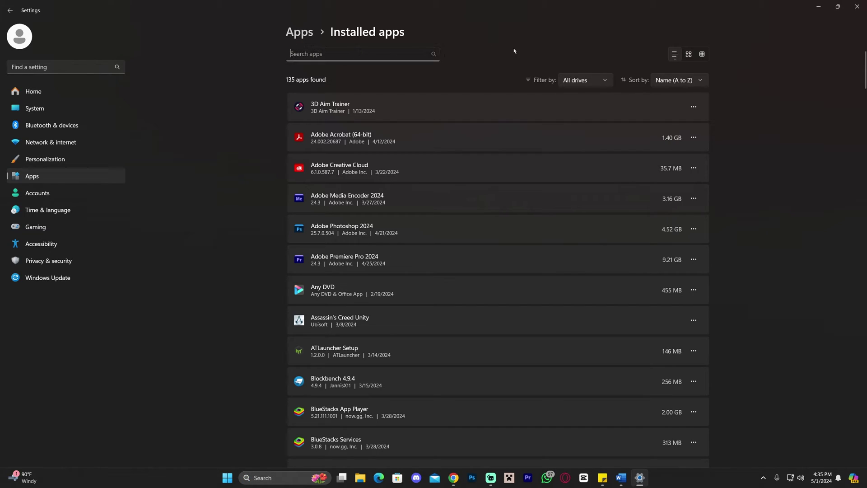
pyautogui.write('java')
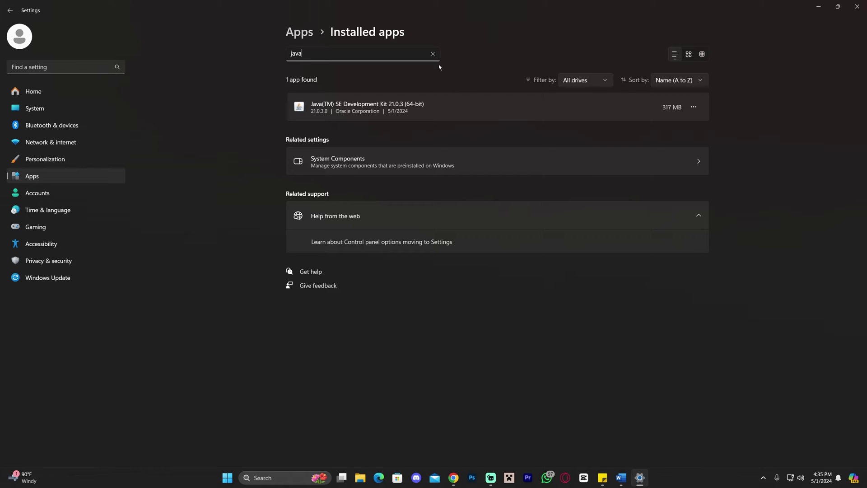
pyautogui.click(693, 107)
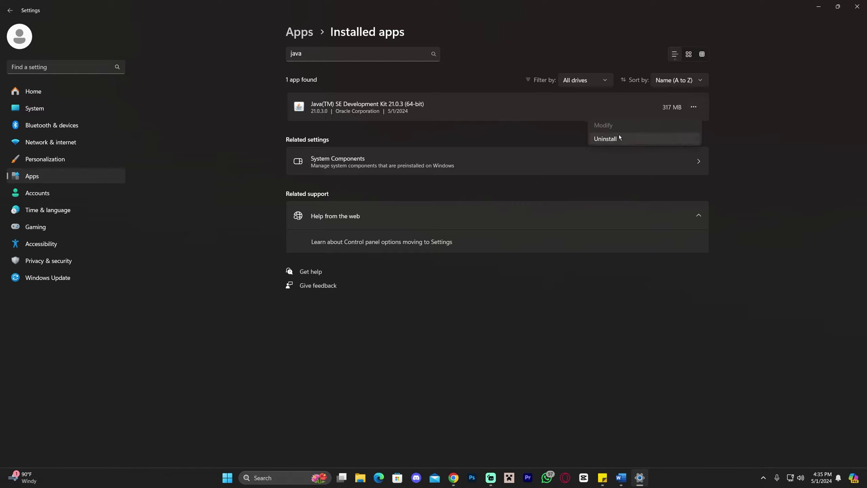
pyautogui.click(766, 121)
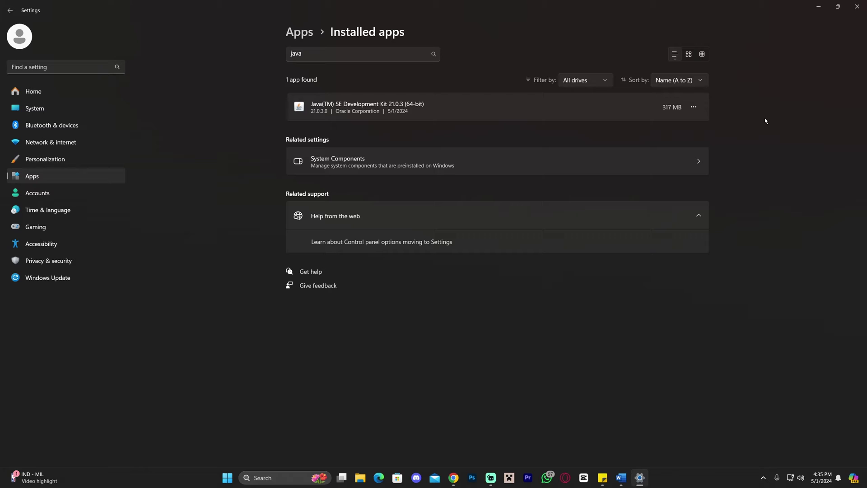
pyautogui.click(857, 6)
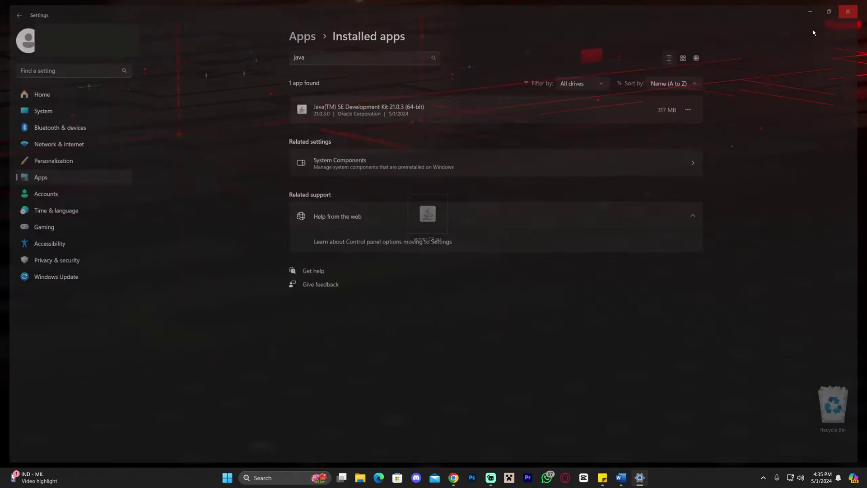
pyautogui.moveTo(490, 158); pyautogui.dragTo(445, 213)
pyautogui.click(534, 202)
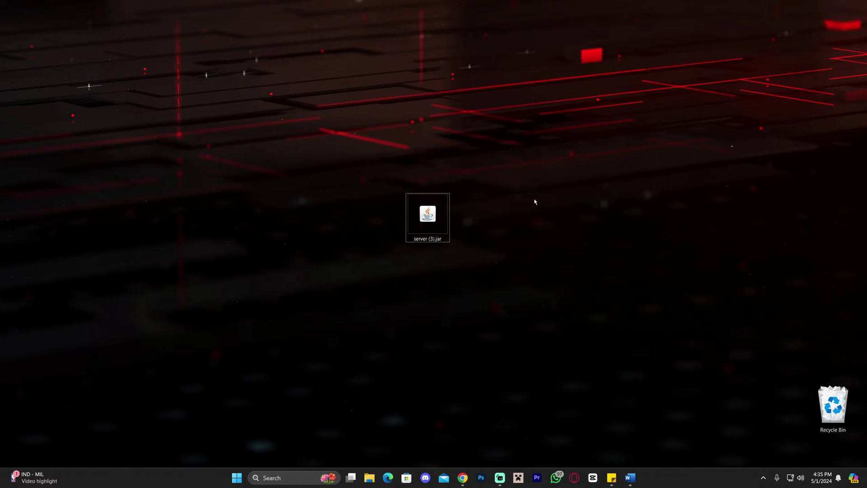
# Create a new desktop folder named 'Apex hosting'.
pyautogui.moveTo(505, 181); pyautogui.dragTo(399, 242)
pyautogui.click(531, 212)
pyautogui.rightClick(240, 181)
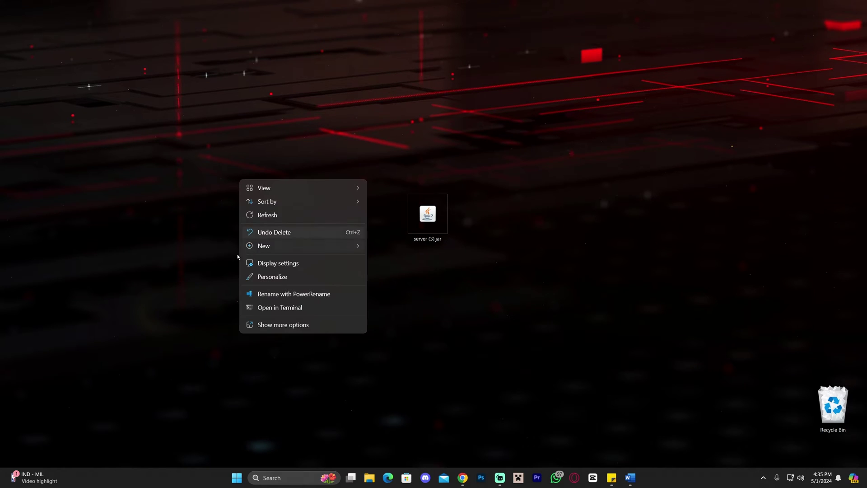
pyautogui.moveTo(315, 249)
pyautogui.click(390, 250)
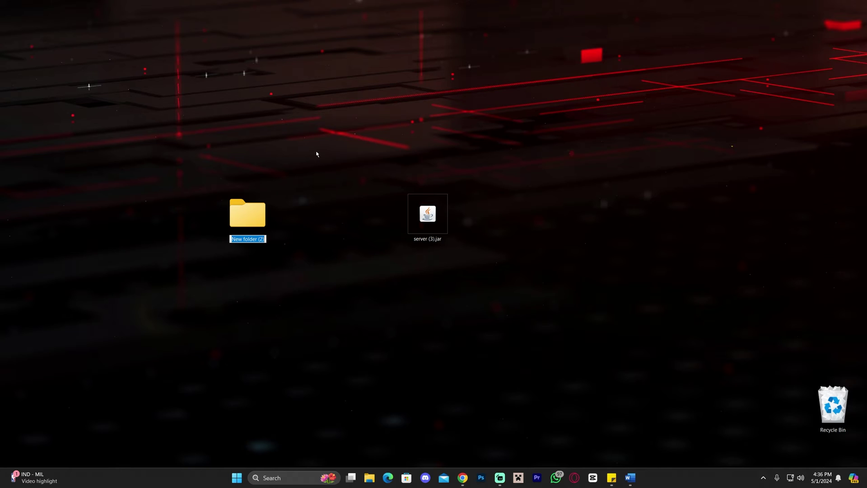
pyautogui.write('Apex hosting')
pyautogui.press('Return')
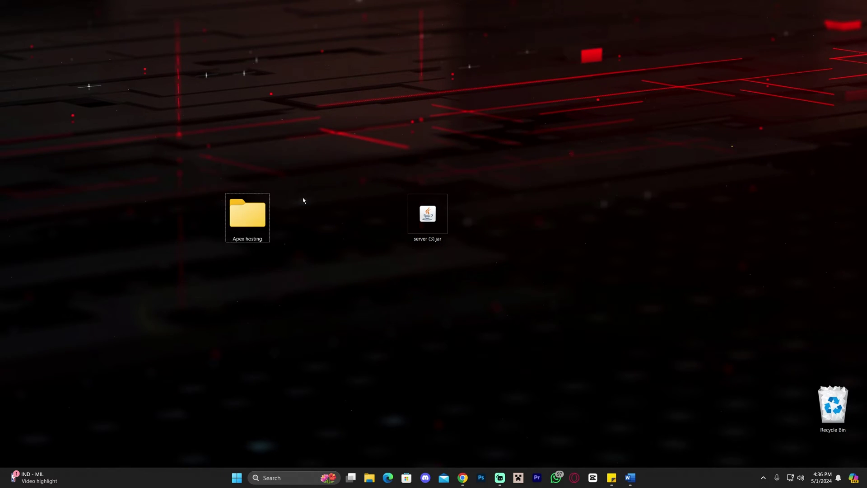
# Move server (3).jar into the Apex hosting folder.
pyautogui.click(328, 211)
pyautogui.click(444, 222)
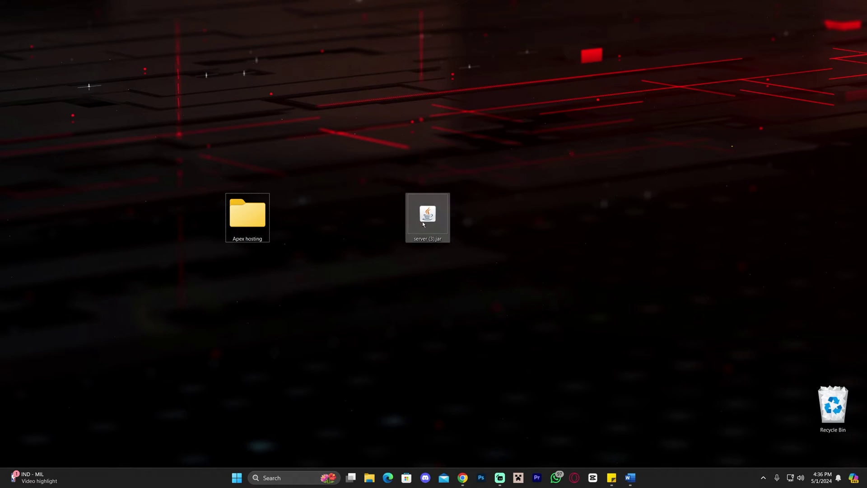
pyautogui.moveTo(429, 219); pyautogui.dragTo(248, 217)
# Inside Apex hosting, rename 'server (3).jar' to 'server.jar' and maximize the folder window.
pyautogui.doubleClick(255, 216)
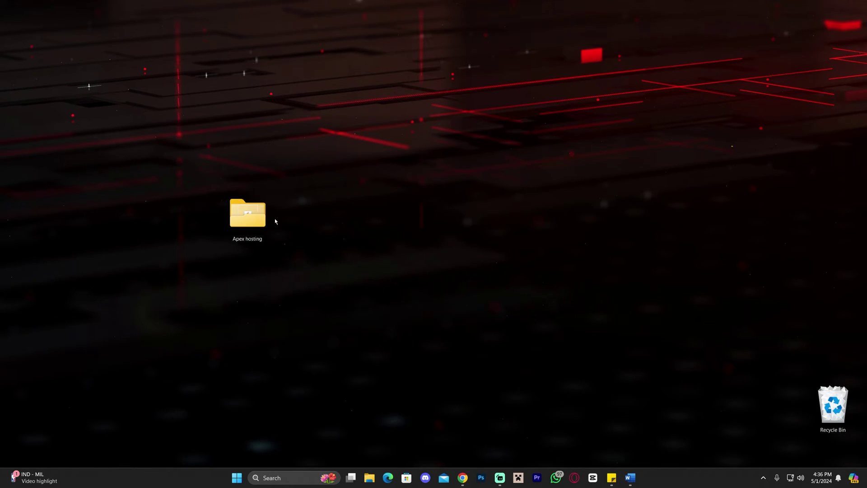
pyautogui.moveTo(577, 109); pyautogui.dragTo(393, 109)
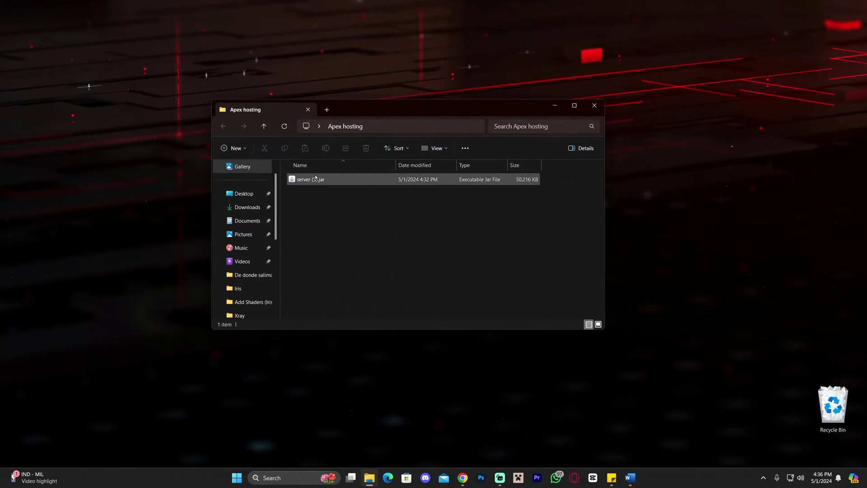
pyautogui.click(305, 181)
pyautogui.click(315, 183)
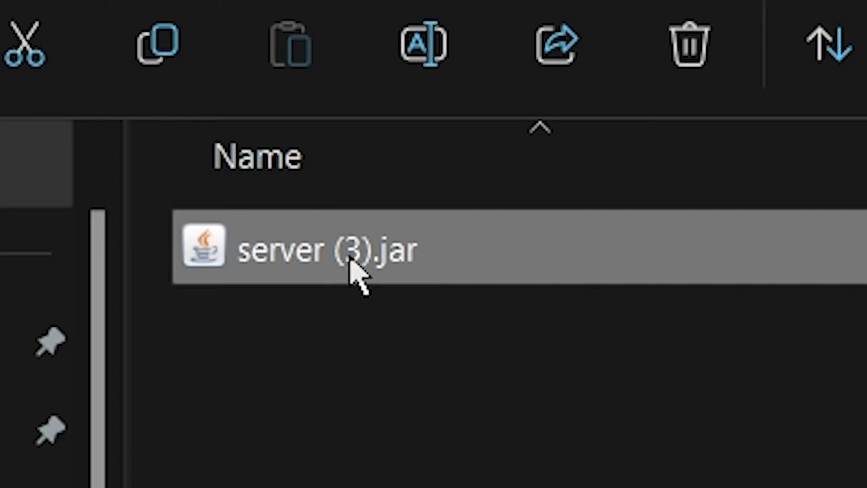
pyautogui.click(317, 179)
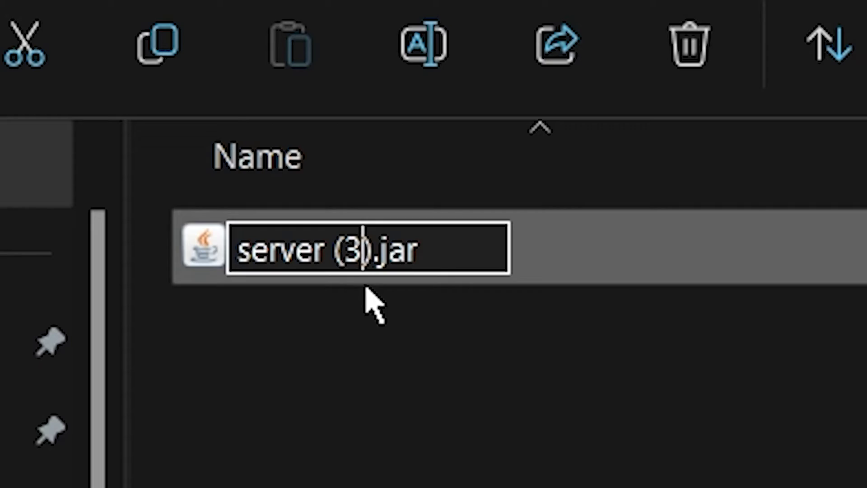
pyautogui.press('Right')
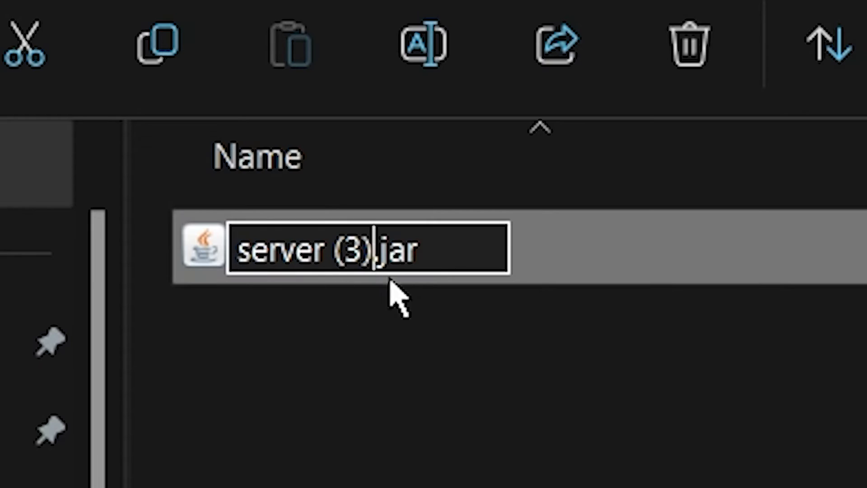
pyautogui.press('BackSpace')
pyautogui.press('BackSpace')
pyautogui.press('BackSpace')
pyautogui.press('BackSpace')
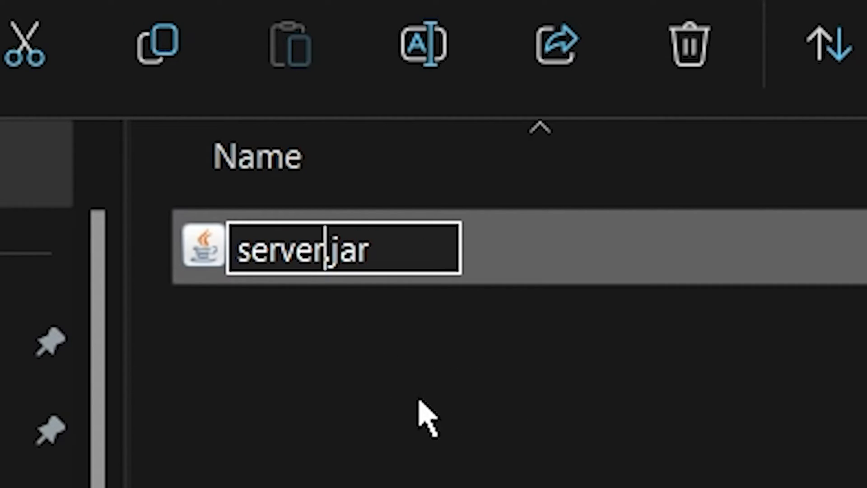
pyautogui.press('Return')
pyautogui.click(376, 204)
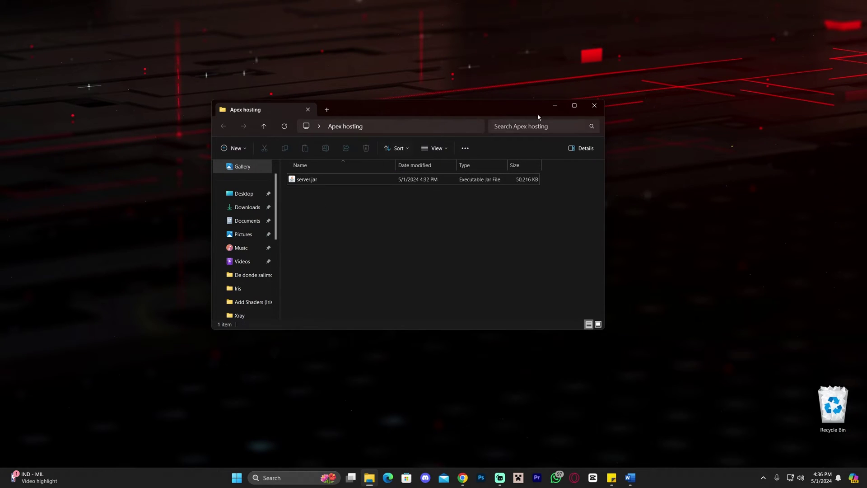
pyautogui.click(574, 107)
# Run server.jar once to generate eula.txt, server.properties and the server folders.
pyautogui.moveTo(175, 179); pyautogui.dragTo(126, 106)
pyautogui.scroll(3, 126, 106)
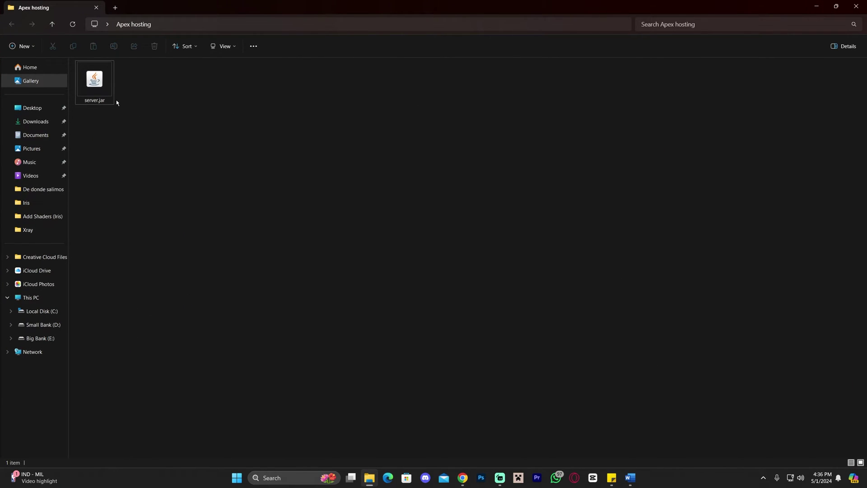
pyautogui.click(108, 95)
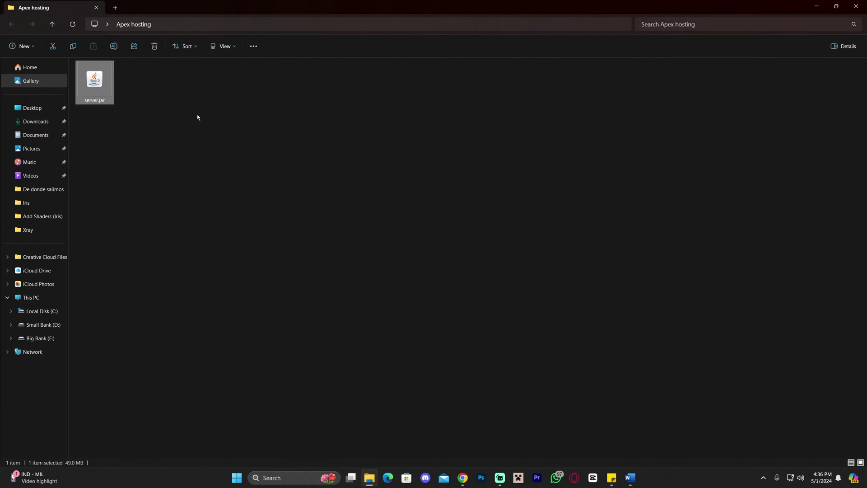
pyautogui.doubleClick(102, 81)
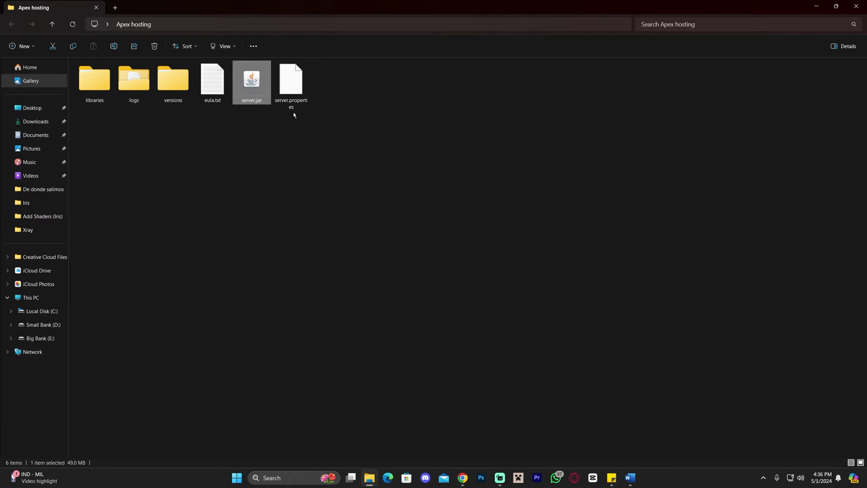
# Open the generated eula.txt in Notepad.
pyautogui.click(213, 103)
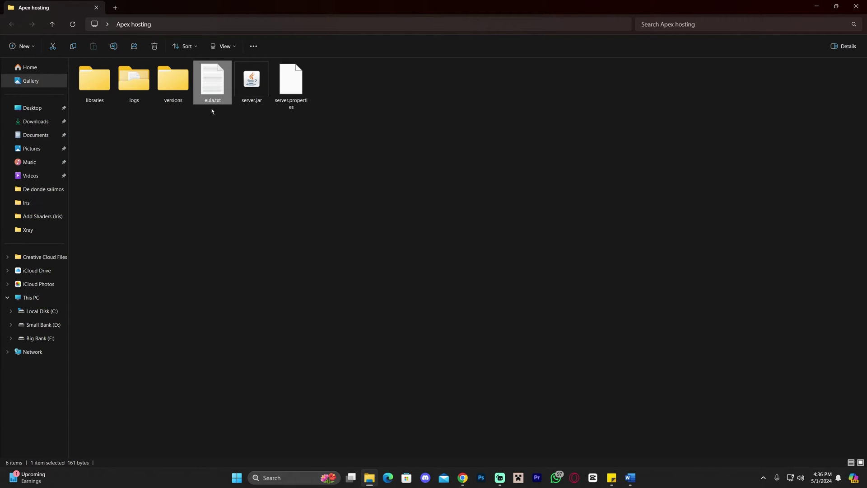
pyautogui.click(212, 115)
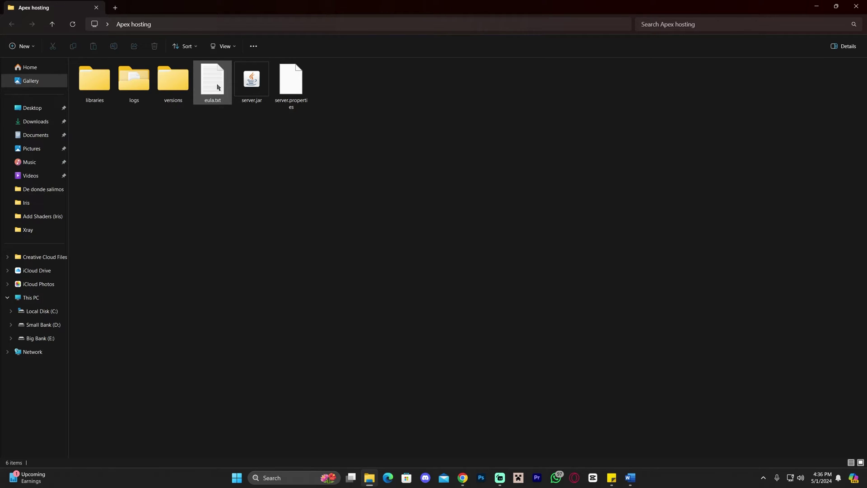
pyautogui.doubleClick(217, 87)
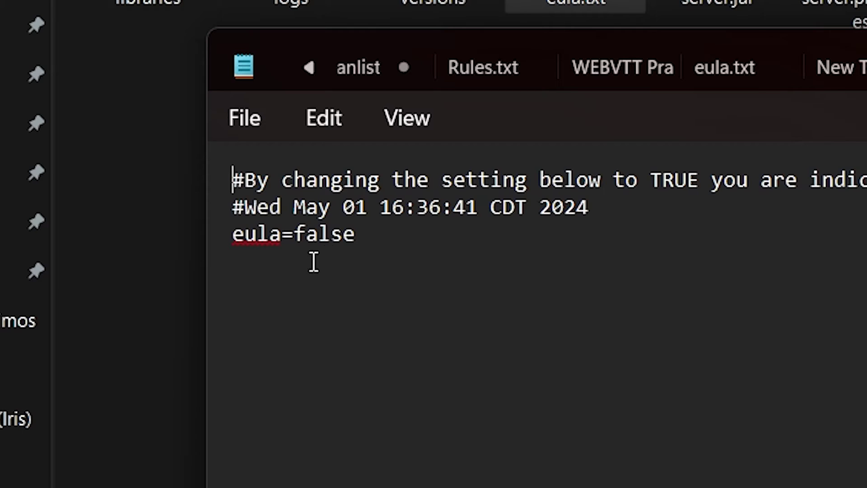
# Change 'eula=false' to 'eula=true' and save eula.txt.
pyautogui.moveTo(156, 169); pyautogui.dragTo(135, 166)
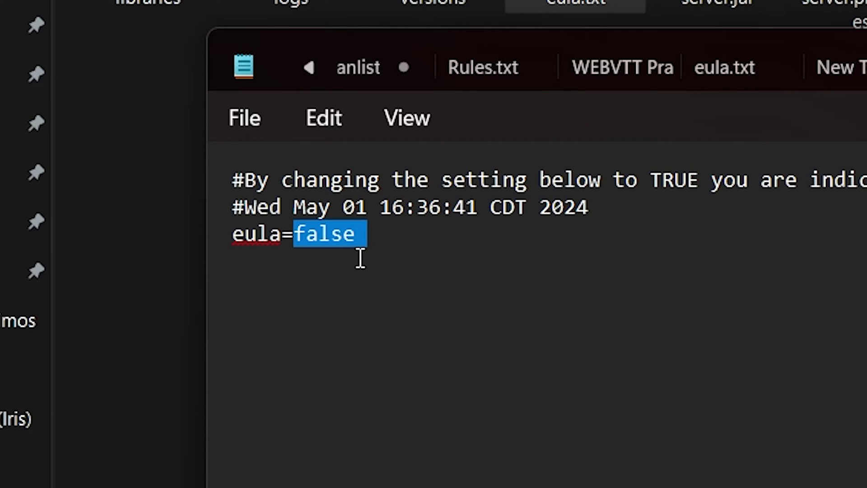
pyautogui.write('true')
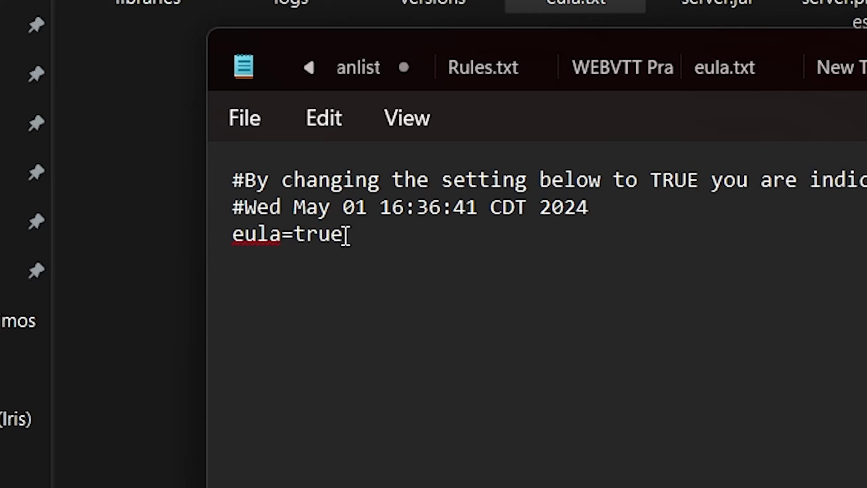
pyautogui.moveTo(345, 234); pyautogui.dragTo(230, 236)
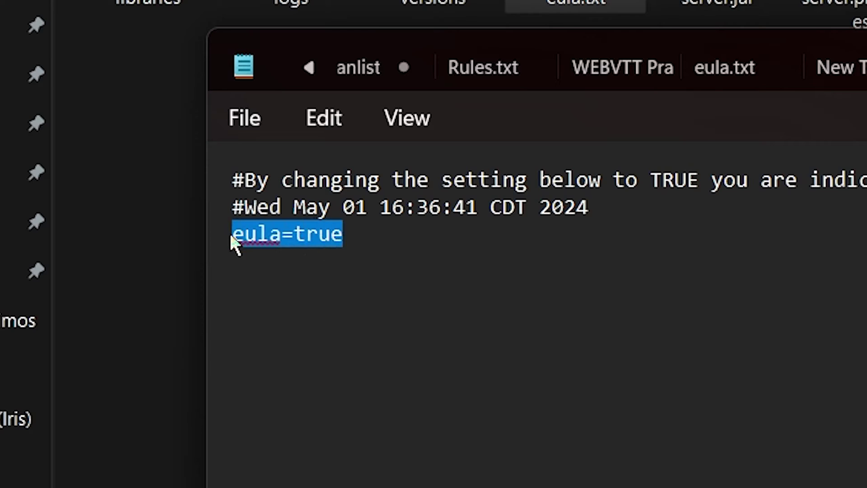
pyautogui.click(244, 116)
pyautogui.click(317, 323)
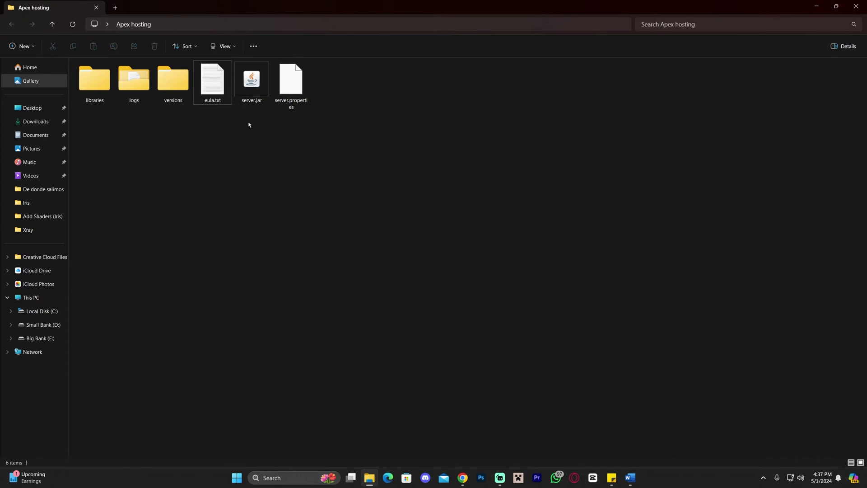
# Launch server.jar, then shut the server down with the 'stop' command.
pyautogui.click(253, 86)
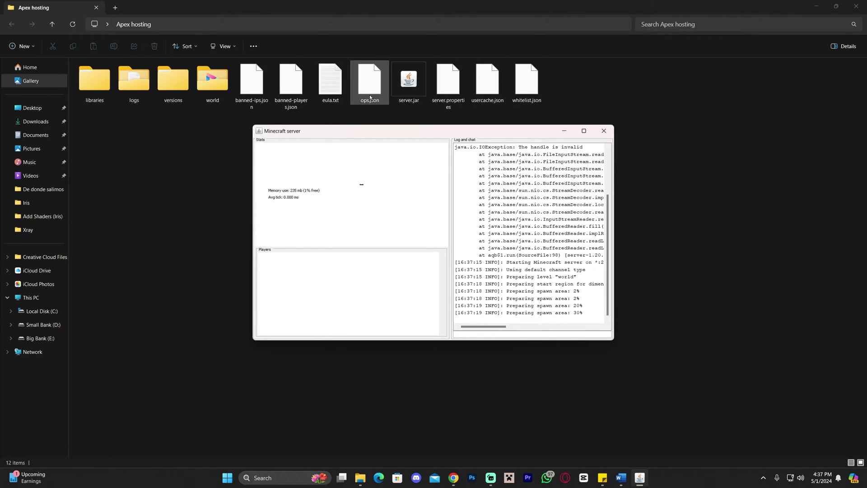
pyautogui.moveTo(501, 327)
pyautogui.mouseDown()
pyautogui.moveTo(536, 329)
pyautogui.moveTo(485, 327)
pyautogui.mouseUp()
pyautogui.click(490, 336)
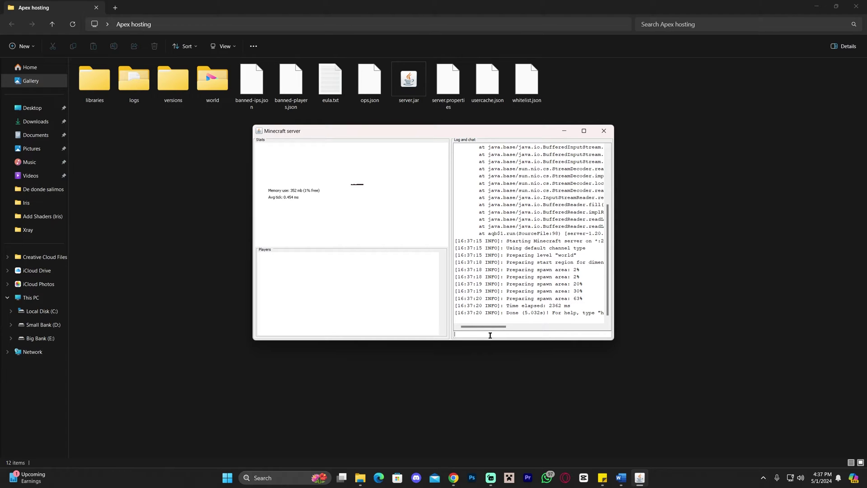
pyautogui.write('stop')
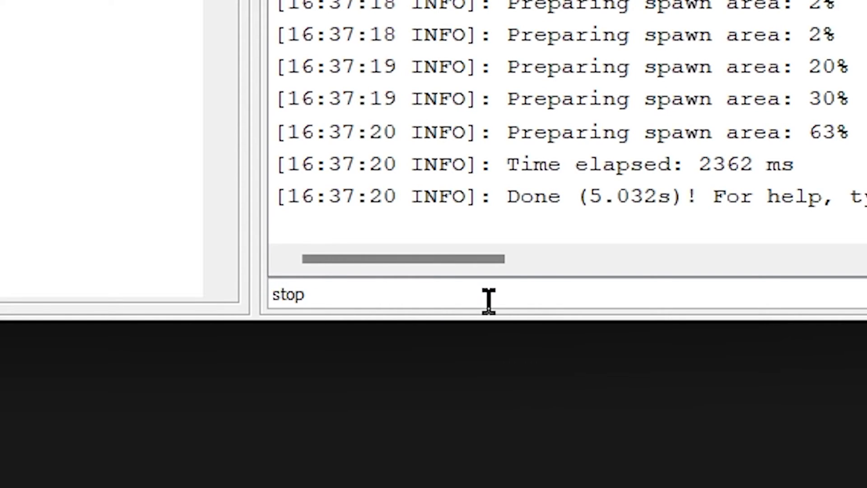
pyautogui.moveTo(502, 335); pyautogui.dragTo(423, 335)
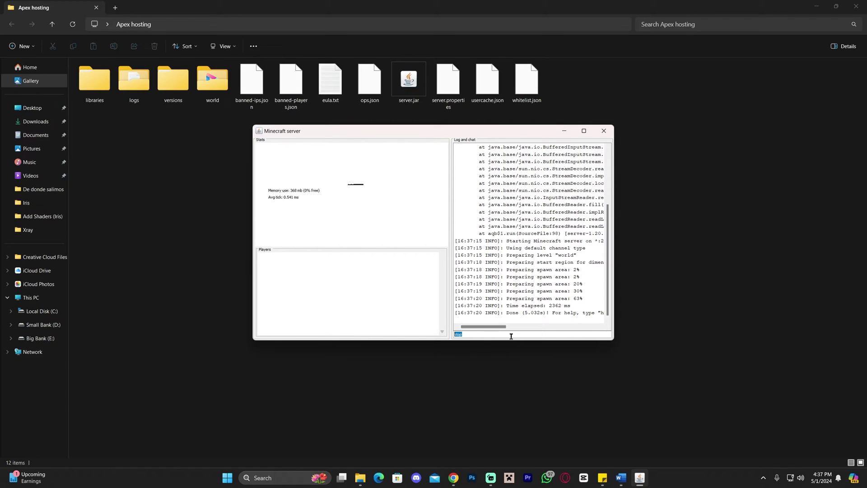
pyautogui.click(521, 298)
pyautogui.press('Return')
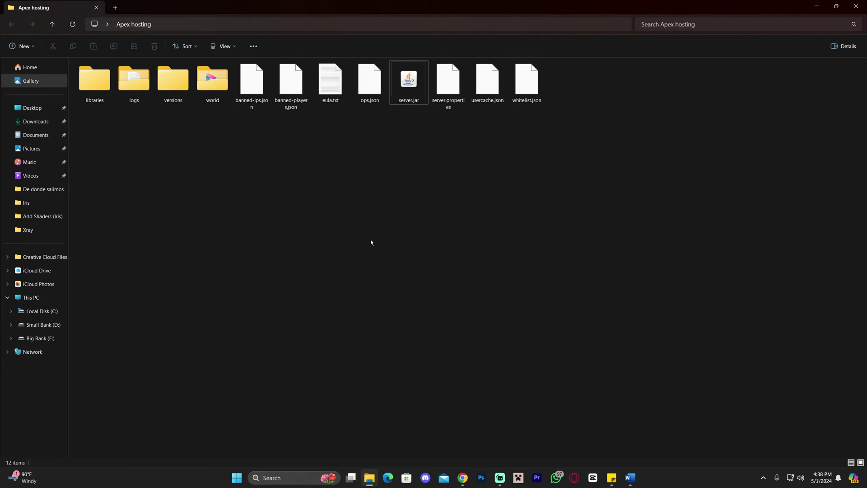
# Create 'New Text Document.txt' in Apex hosting with its default name and open it.
pyautogui.rightClick(220, 190)
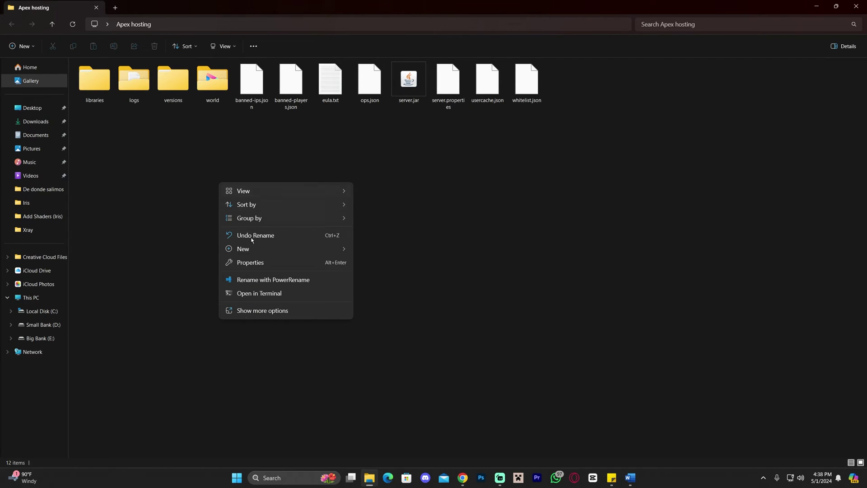
pyautogui.moveTo(256, 248)
pyautogui.click(407, 371)
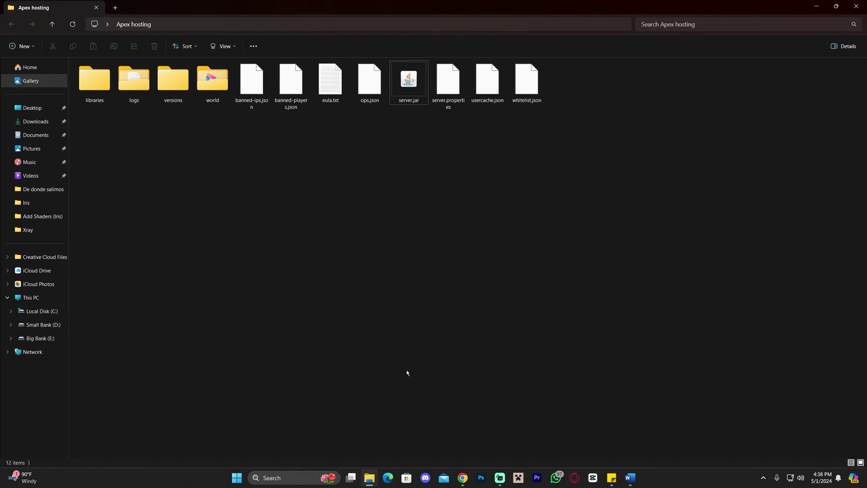
pyautogui.click(387, 128)
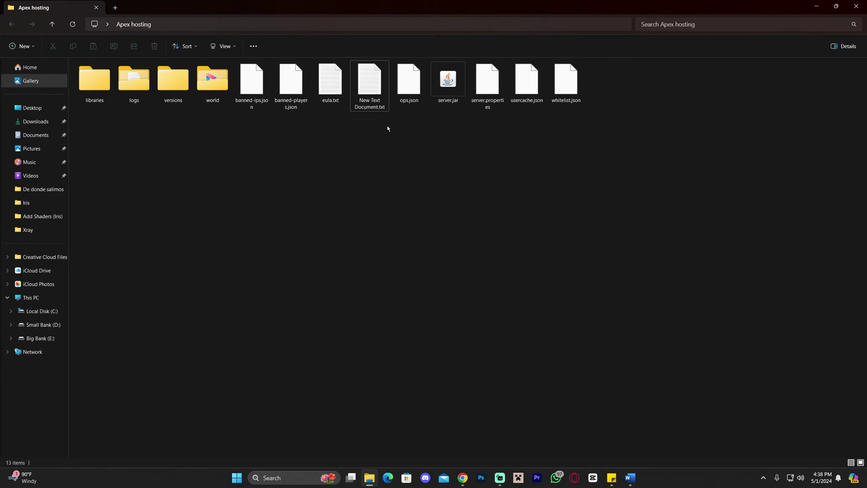
pyautogui.doubleClick(371, 77)
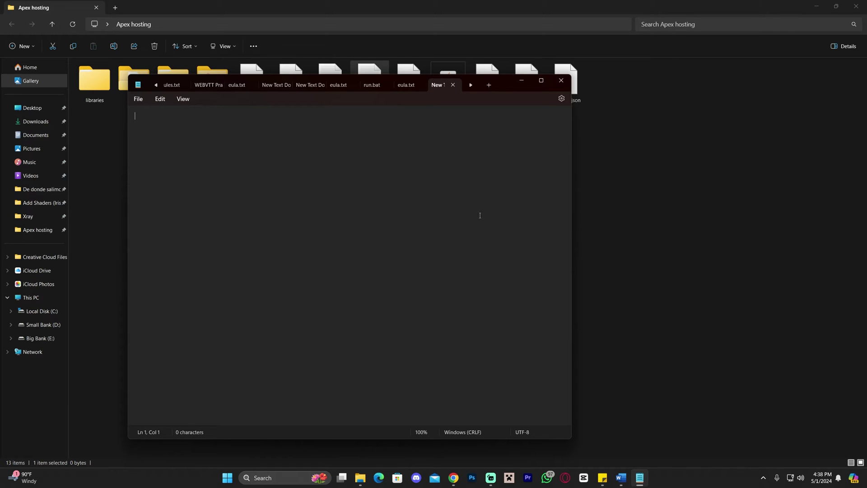
# On Chrome's Minecraft Server Download tab, select the 'java -Xmx1024M -Xms1024M -jar minecraft_server.1.20.6.jar nogui' command.
pyautogui.click(454, 477)
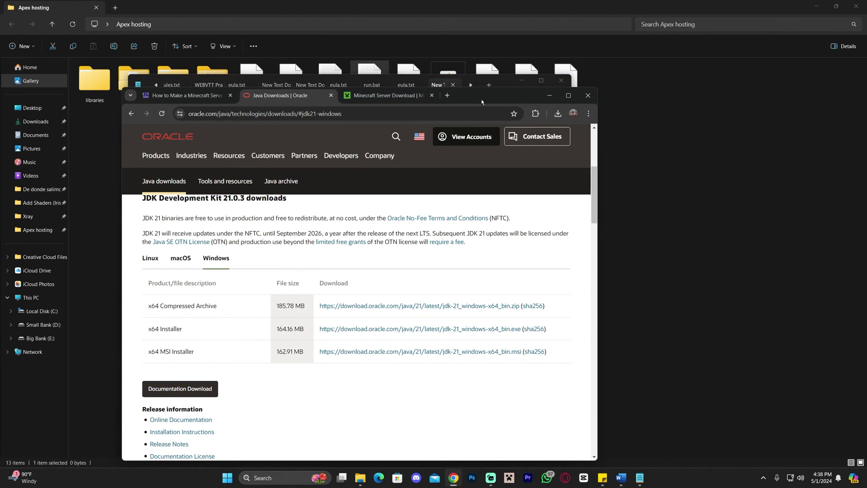
pyautogui.doubleClick(389, 75)
pyautogui.hotkey('ctrl', 'Tab')
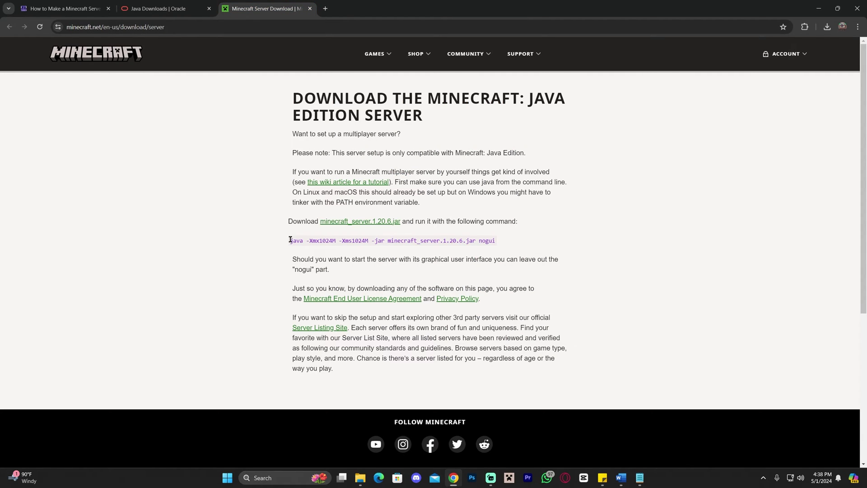
pyautogui.moveTo(289, 240); pyautogui.dragTo(496, 241)
pyautogui.hotkey('ctrl', 'c')
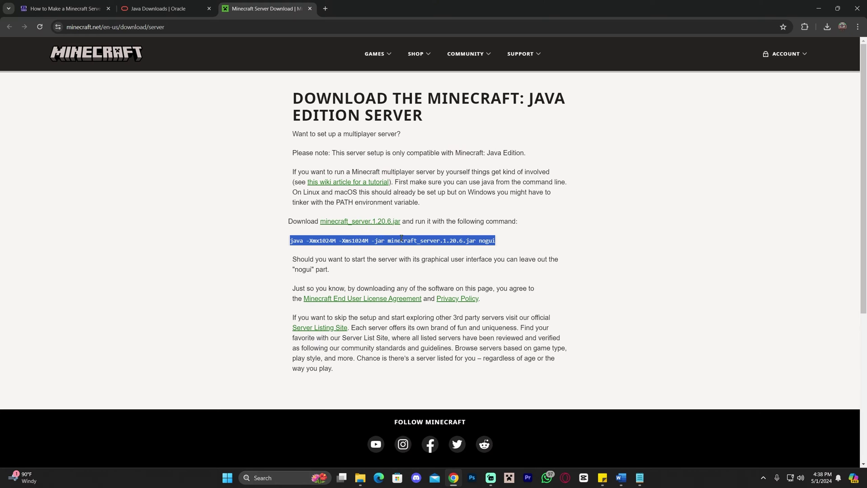
# Paste the copied java launch command into the new Notepad file.
pyautogui.click(818, 8)
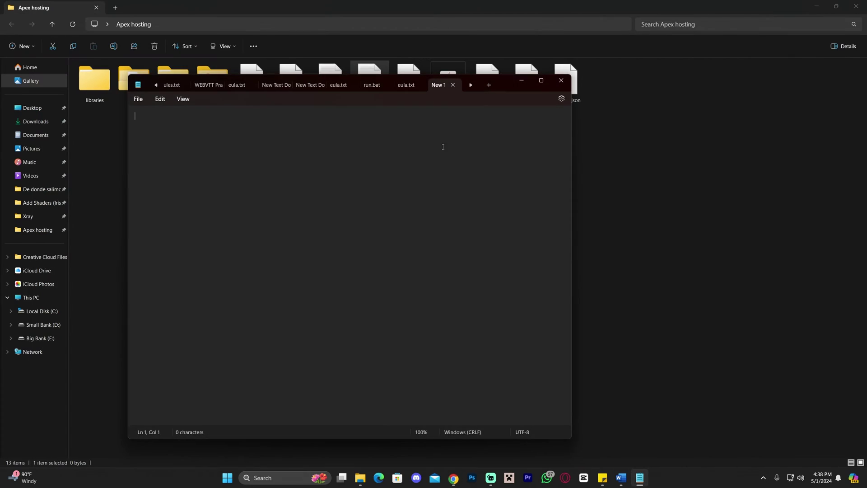
pyautogui.moveTo(503, 81); pyautogui.dragTo(513, 89)
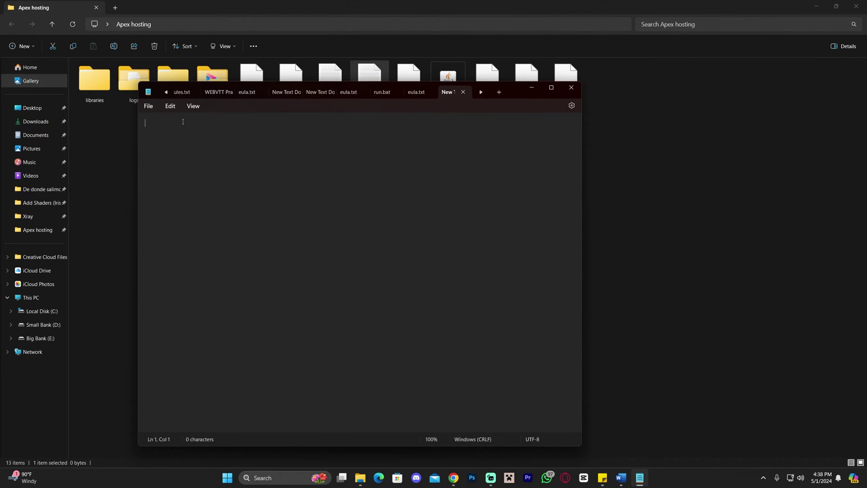
pyautogui.hotkey('ctrl', 'v')
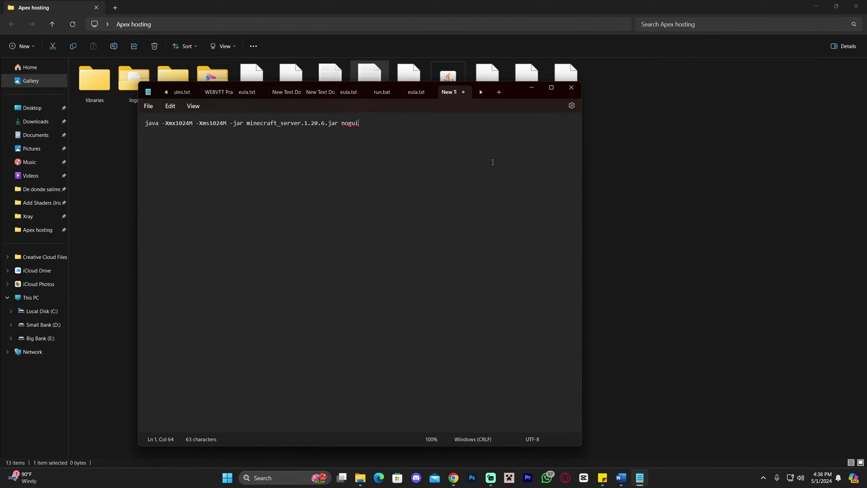
pyautogui.moveTo(406, 133); pyautogui.dragTo(142, 124)
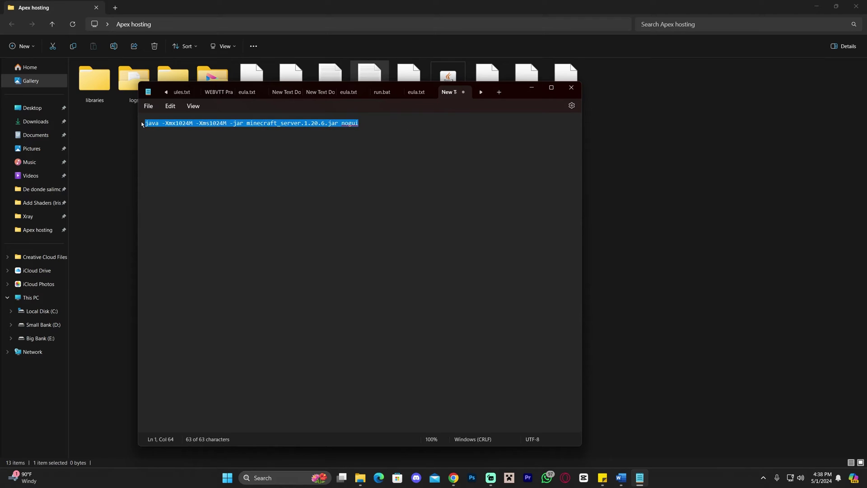
pyautogui.click(356, 127)
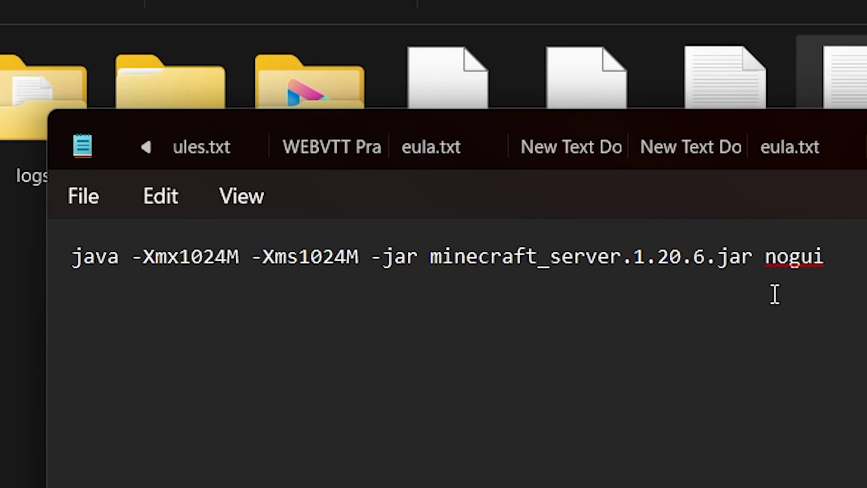
# Delete '.1.20.6' and 'minecraft_' so the command reads '-jar server.jar nogui'.
pyautogui.moveTo(360, 123); pyautogui.dragTo(158, 127)
pyautogui.press('End')
pyautogui.click(430, 256)
pyautogui.moveTo(433, 256); pyautogui.dragTo(643, 260)
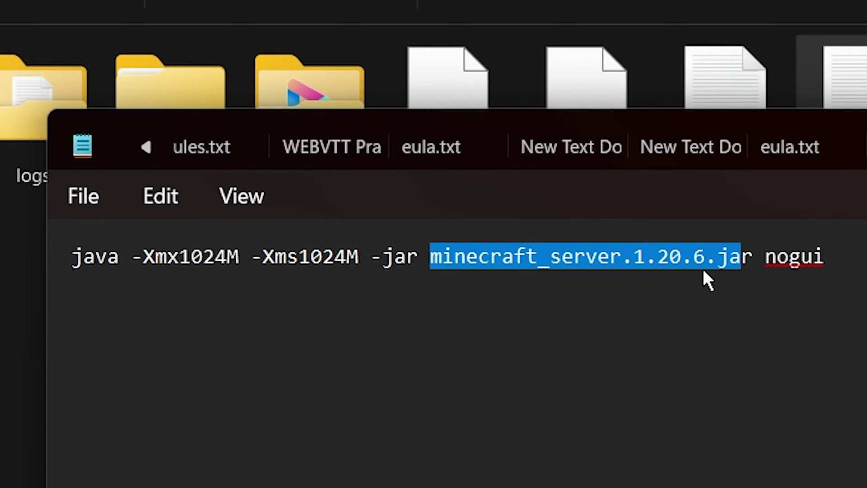
pyautogui.click(752, 260)
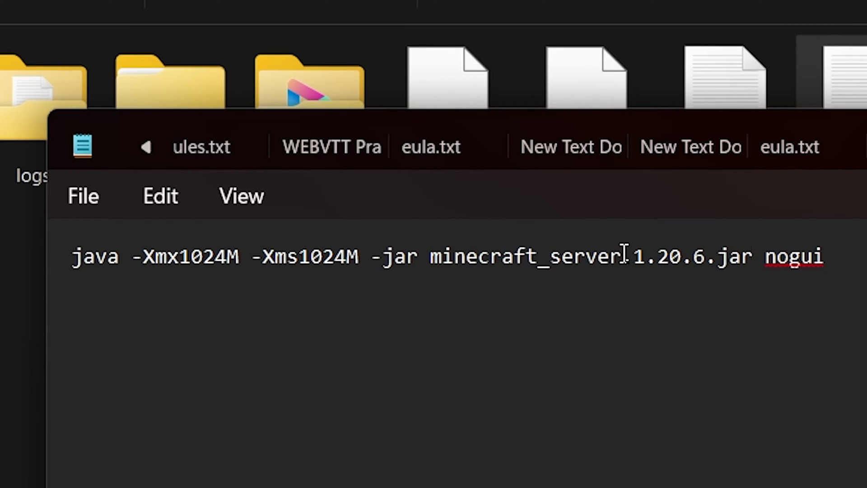
pyautogui.moveTo(622, 258); pyautogui.dragTo(704, 264)
pyautogui.press('BackSpace')
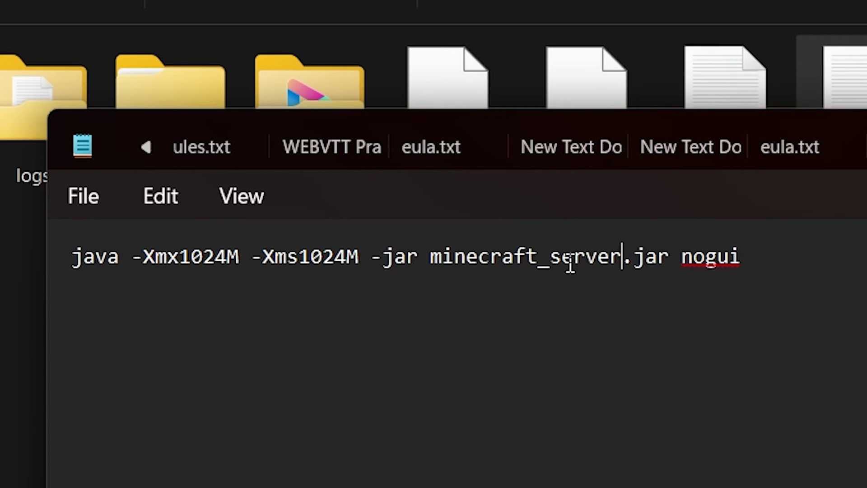
pyautogui.moveTo(547, 258); pyautogui.dragTo(436, 258)
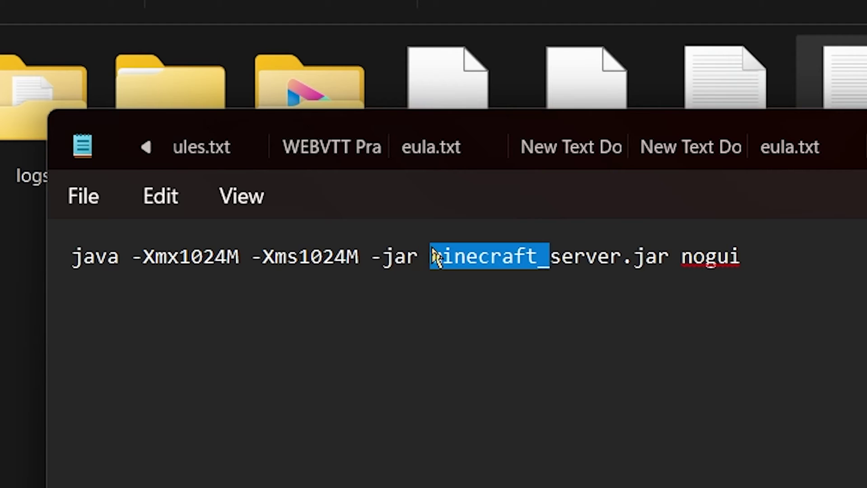
pyautogui.press('BackSpace')
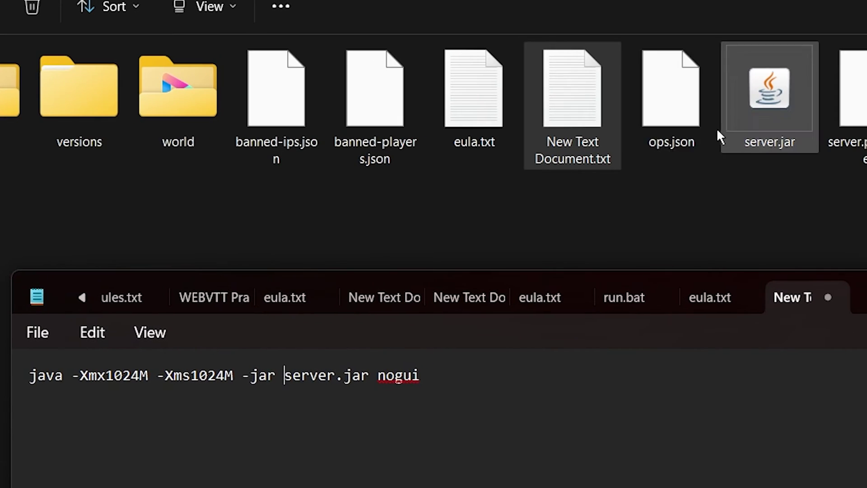